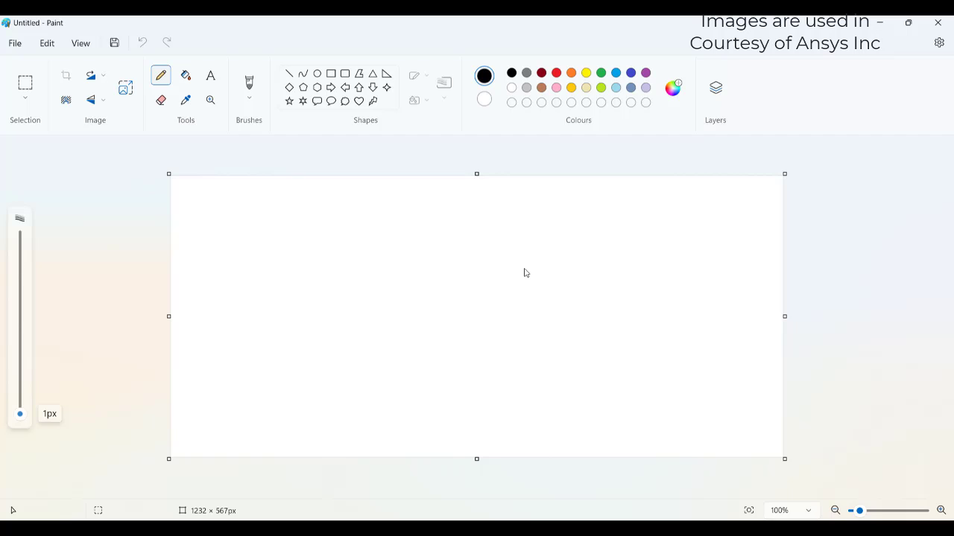
Handwrite the title "fluidized bed reactor with combustion" across the top of the blank canvas
{"action": "key", "text": "ctrl+plus"}
{"action": "mouse_move", "coordinate": [297, 202]}
{"action": "left_mouse_down"}
{"action": "mouse_move", "coordinate": [282, 217]}
{"action": "mouse_move", "coordinate": [335, 201]}
{"action": "mouse_move", "coordinate": [339, 209]}
{"action": "mouse_move", "coordinate": [348, 195]}
{"action": "mouse_move", "coordinate": [403, 208]}
{"action": "mouse_move", "coordinate": [429, 192]}
{"action": "mouse_move", "coordinate": [433, 205]}
{"action": "mouse_move", "coordinate": [484, 191]}
{"action": "left_mouse_up"}
{"action": "left_click_drag", "start_coordinate": [483, 191], "coordinate": [507, 207]}
{"action": "left_click_drag", "start_coordinate": [513, 201], "coordinate": [560, 203]}
{"action": "mouse_move", "coordinate": [560, 201]}
{"action": "left_mouse_down"}
{"action": "mouse_move", "coordinate": [562, 188]}
{"action": "mouse_move", "coordinate": [563, 202]}
{"action": "mouse_move", "coordinate": [573, 196]}
{"action": "left_mouse_up"}
{"action": "left_click_drag", "start_coordinate": [575, 195], "coordinate": [580, 198]}
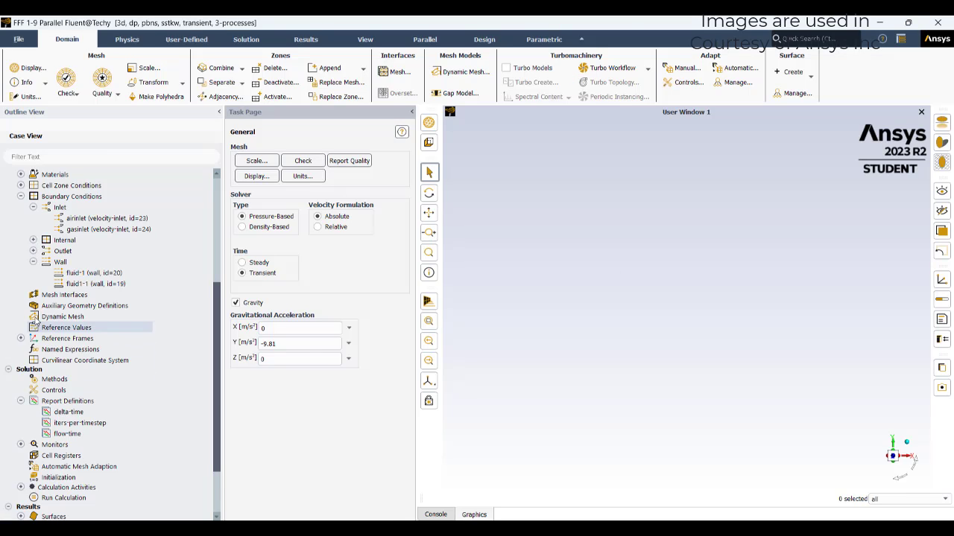
From the Boundary Conditions page, add gasinlet to the mesh display surfaces, display the reactor mesh, and close the dialog
{"action": "scroll", "coordinate": [72, 268], "scroll_direction": "up", "scroll_amount": 2}
{"action": "double_click", "coordinate": [71, 262]}
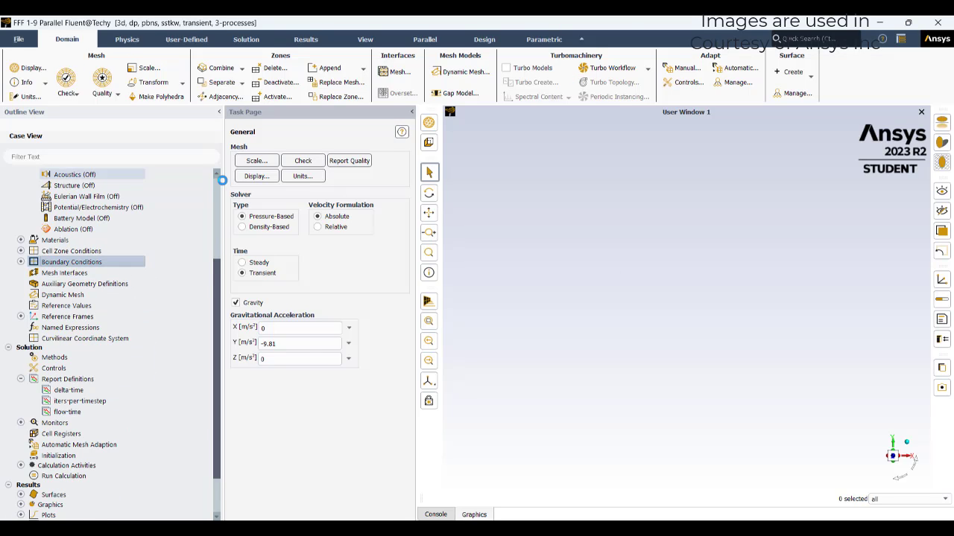
{"action": "left_click", "coordinate": [257, 469]}
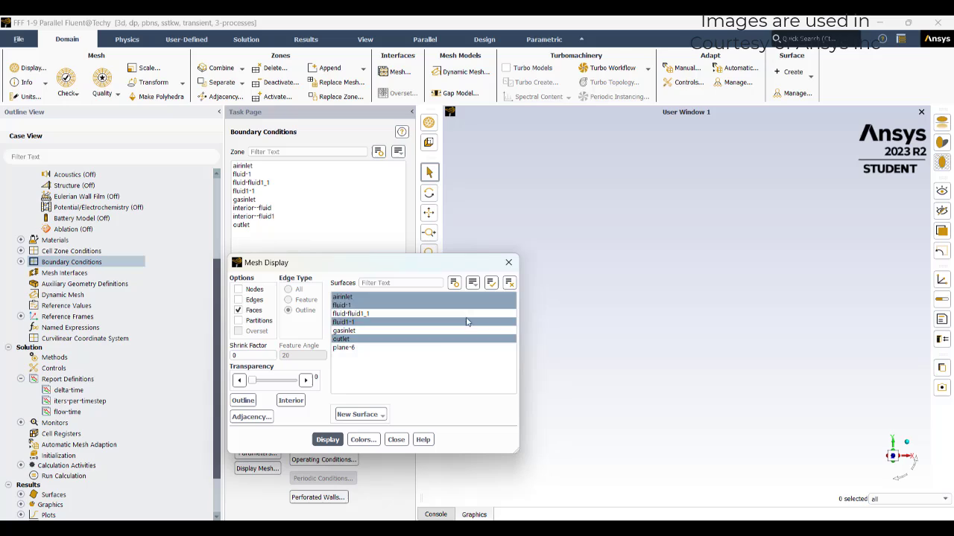
{"action": "left_click", "coordinate": [350, 331]}
{"action": "left_click", "coordinate": [326, 441]}
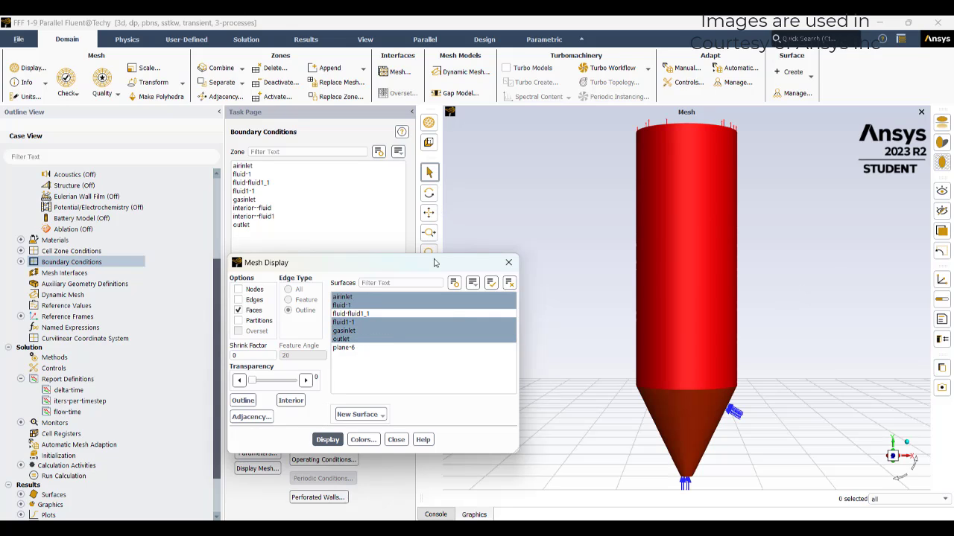
{"action": "left_click_drag", "start_coordinate": [436, 266], "coordinate": [315, 179]}
{"action": "left_click", "coordinate": [386, 177]}
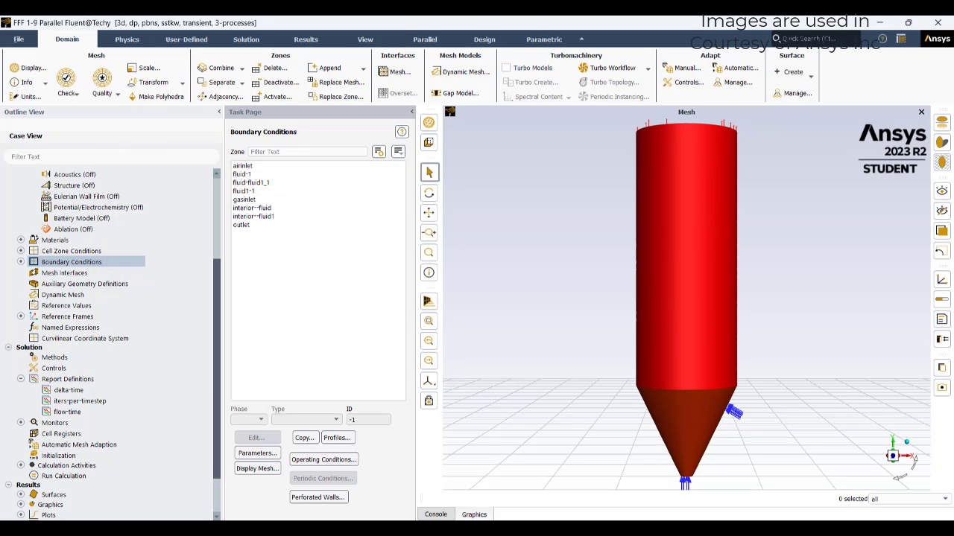
Capture a screen snip of the displayed reactor mesh, covering both the cylinder and its conical base
{"action": "left_click", "coordinate": [579, 529]}
{"action": "left_click", "coordinate": [307, 73]}
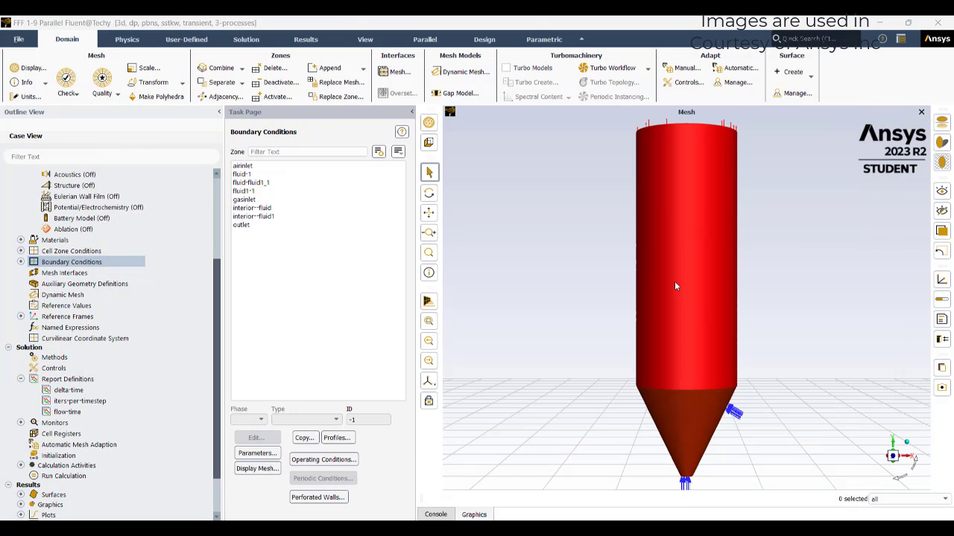
{"action": "left_click_drag", "start_coordinate": [626, 124], "coordinate": [784, 495]}
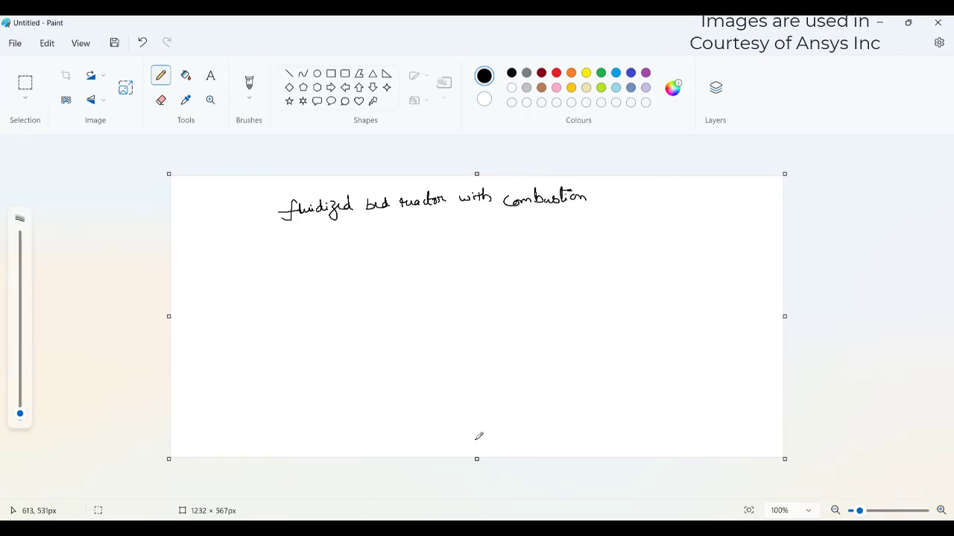
Paste the reactor snip into the Paint canvas, shrink it to about 154 × 562 px, and place it below the title's end
{"action": "key", "text": "ctrl+v"}
{"action": "left_click_drag", "start_coordinate": [310, 293], "coordinate": [749, 333]}
{"action": "left_click_drag", "start_coordinate": [768, 192], "coordinate": [687, 283]}
{"action": "left_click_drag", "start_coordinate": [665, 378], "coordinate": [647, 304]}
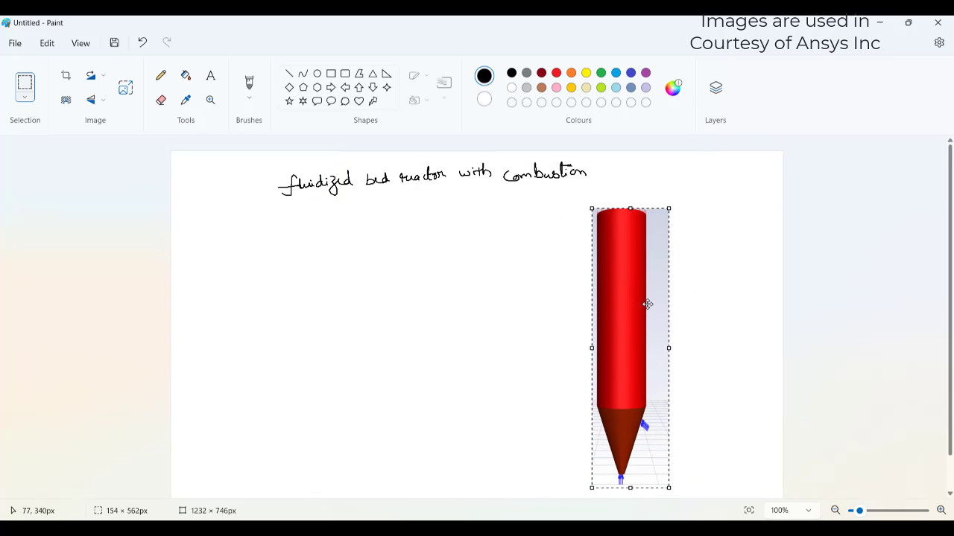
{"action": "left_click", "coordinate": [543, 468]}
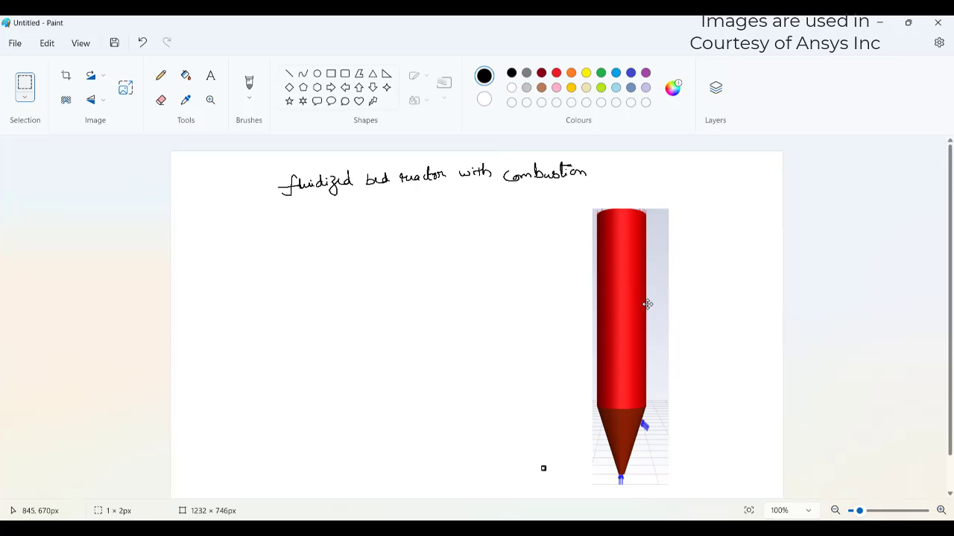
Draw an arrow to the inlet at the cone's tip and handwrite "air inlet 500K" beside it
{"action": "mouse_move", "coordinate": [578, 488]}
{"action": "left_mouse_down"}
{"action": "mouse_move", "coordinate": [611, 479]}
{"action": "mouse_move", "coordinate": [603, 486]}
{"action": "left_mouse_up"}
{"action": "left_click", "coordinate": [161, 75]}
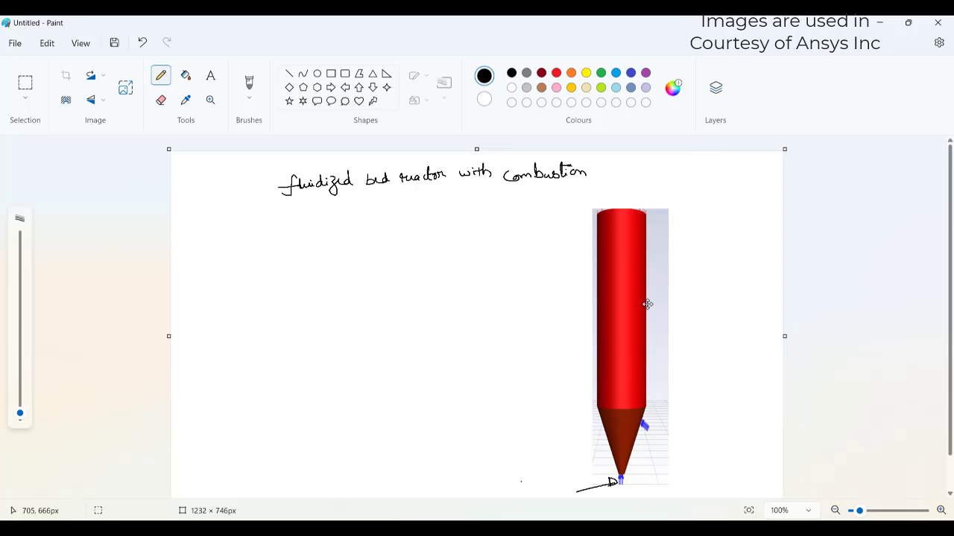
{"action": "left_click_drag", "start_coordinate": [521, 482], "coordinate": [545, 472]}
{"action": "left_click_drag", "start_coordinate": [554, 470], "coordinate": [580, 459]}
{"action": "left_click", "coordinate": [529, 490]}
{"action": "left_click_drag", "start_coordinate": [531, 491], "coordinate": [561, 484]}
Draw an arrow to the inlet on the cone's side and handwrite the note that ethane enters at 300 K
{"action": "mouse_move", "coordinate": [656, 430]}
{"action": "left_mouse_down"}
{"action": "mouse_move", "coordinate": [685, 441]}
{"action": "mouse_move", "coordinate": [657, 436]}
{"action": "mouse_move", "coordinate": [726, 423]}
{"action": "mouse_move", "coordinate": [722, 445]}
{"action": "mouse_move", "coordinate": [740, 445]}
{"action": "mouse_move", "coordinate": [743, 432]}
{"action": "left_mouse_up"}
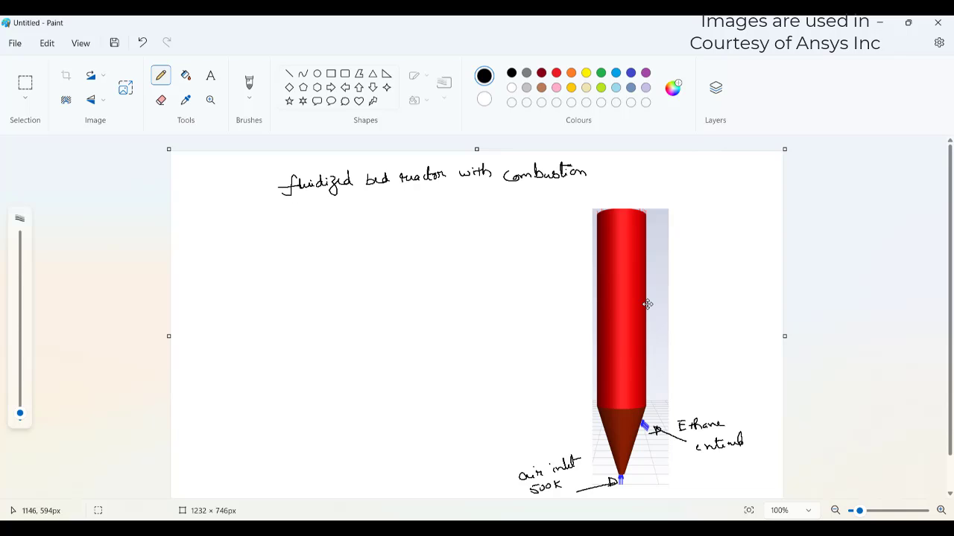
{"action": "left_click_drag", "start_coordinate": [702, 466], "coordinate": [760, 465]}
{"action": "left_click", "coordinate": [747, 463]}
{"action": "left_click_drag", "start_coordinate": [768, 454], "coordinate": [768, 465]}
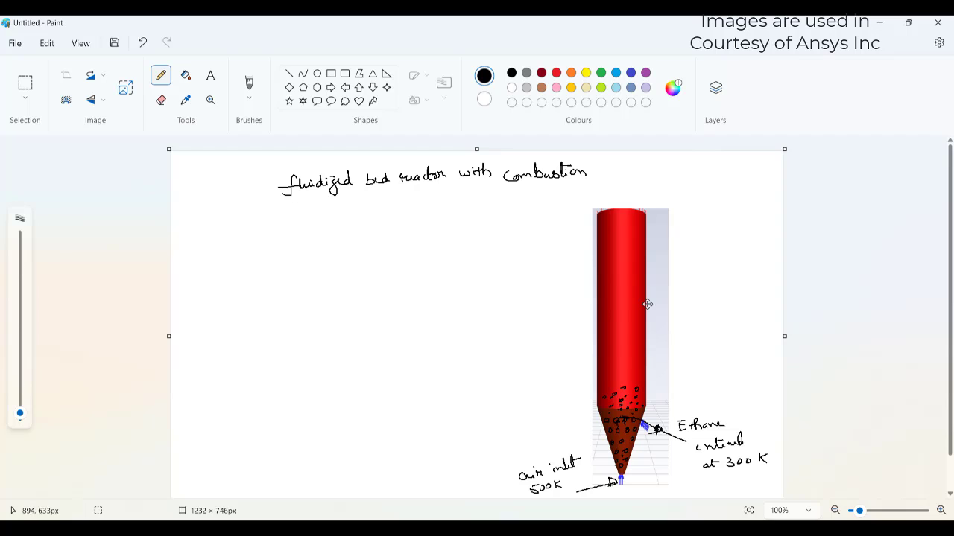
Sketch swirls over the particle bed and handwrite a note about turbulence and the reaction happening at high beside it
{"action": "mouse_move", "coordinate": [615, 419]}
{"action": "left_mouse_down"}
{"action": "mouse_move", "coordinate": [632, 415]}
{"action": "mouse_move", "coordinate": [624, 381]}
{"action": "mouse_move", "coordinate": [627, 402]}
{"action": "left_mouse_up"}
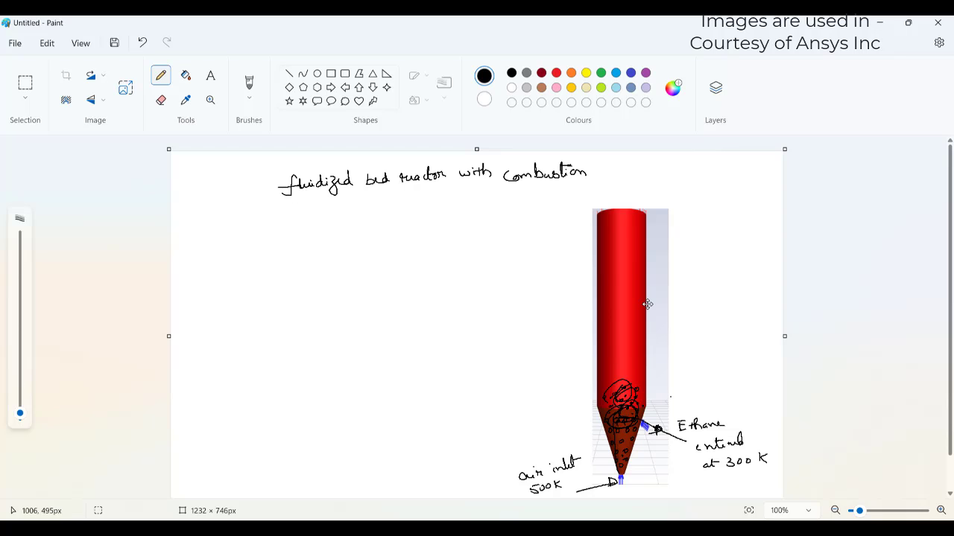
{"action": "mouse_move", "coordinate": [659, 394]}
{"action": "left_mouse_down"}
{"action": "mouse_move", "coordinate": [686, 397]}
{"action": "mouse_move", "coordinate": [705, 382]}
{"action": "left_mouse_up"}
{"action": "left_click_drag", "start_coordinate": [694, 383], "coordinate": [768, 393]}
{"action": "mouse_move", "coordinate": [675, 408]}
{"action": "left_mouse_down"}
{"action": "mouse_move", "coordinate": [756, 410]}
{"action": "mouse_move", "coordinate": [740, 420]}
{"action": "mouse_move", "coordinate": [772, 418]}
{"action": "mouse_move", "coordinate": [751, 427]}
{"action": "mouse_move", "coordinate": [771, 444]}
{"action": "left_mouse_up"}
{"action": "left_click", "coordinate": [732, 407]}
{"action": "left_click_drag", "start_coordinate": [769, 432], "coordinate": [774, 439]}
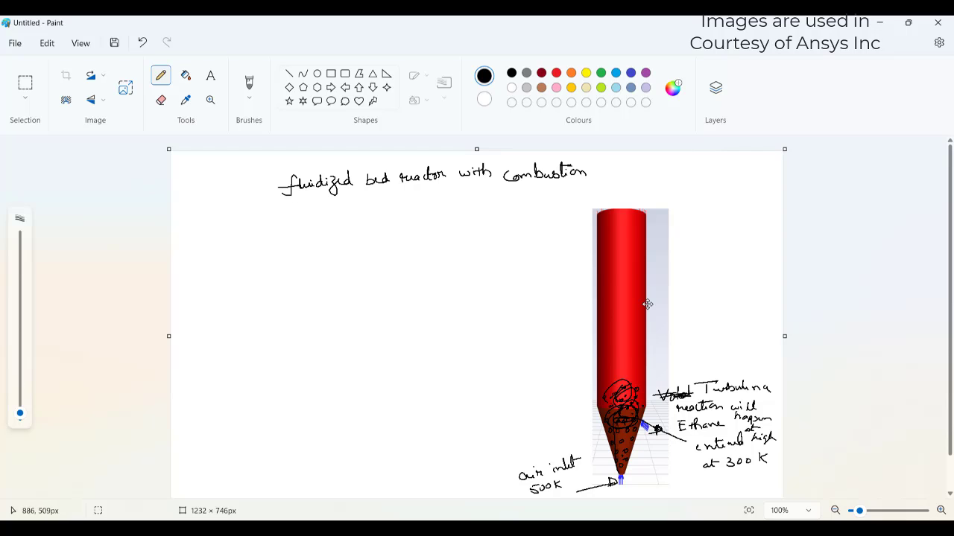
Mark the reactor's upper end with an arrow labelled "outlet", and draw a leader from the bed with the label "coal"
{"action": "mouse_move", "coordinate": [624, 216]}
{"action": "left_mouse_down"}
{"action": "mouse_move", "coordinate": [628, 195]}
{"action": "mouse_move", "coordinate": [662, 195]}
{"action": "mouse_move", "coordinate": [667, 185]}
{"action": "mouse_move", "coordinate": [678, 195]}
{"action": "left_mouse_up"}
{"action": "left_click_drag", "start_coordinate": [672, 189], "coordinate": [683, 188]}
{"action": "left_click_drag", "start_coordinate": [605, 420], "coordinate": [580, 413]}
{"action": "left_click_drag", "start_coordinate": [507, 397], "coordinate": [508, 407]}
{"action": "left_click_drag", "start_coordinate": [514, 401], "coordinate": [534, 400]}
{"action": "left_click", "coordinate": [536, 400]}
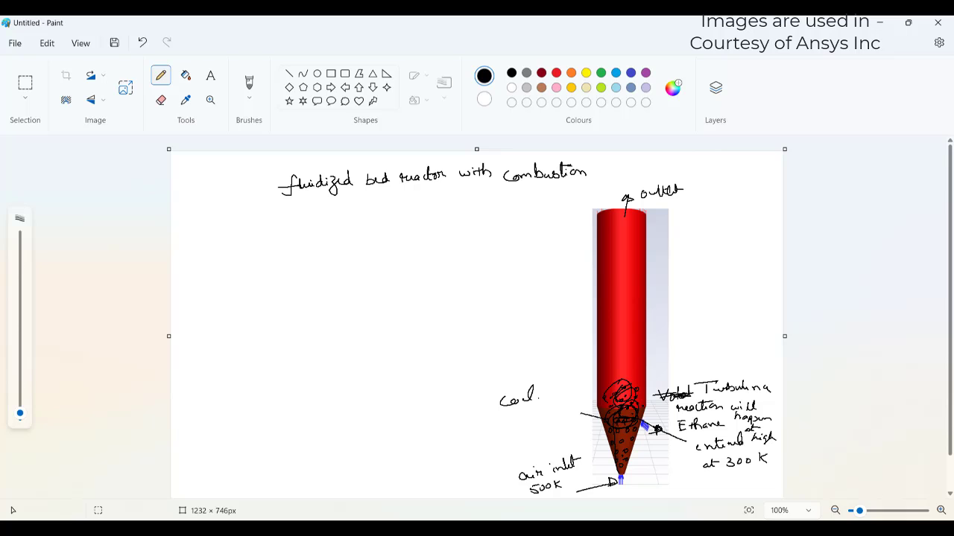
Switch to Ansys Fluent and review the General solver, time and gravity settings
{"action": "key", "text": "alt+Tab"}
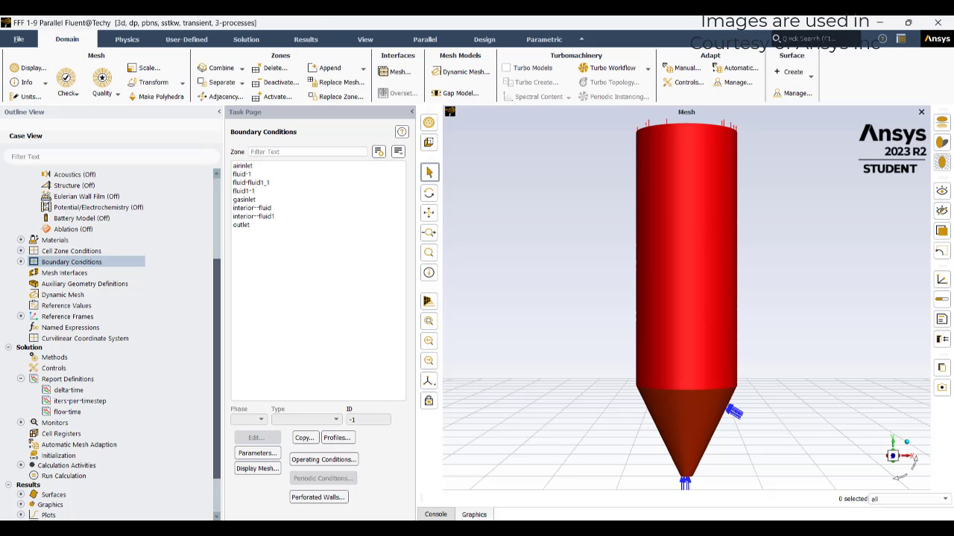
{"action": "scroll", "coordinate": [190, 298], "scroll_direction": "up", "scroll_amount": 4}
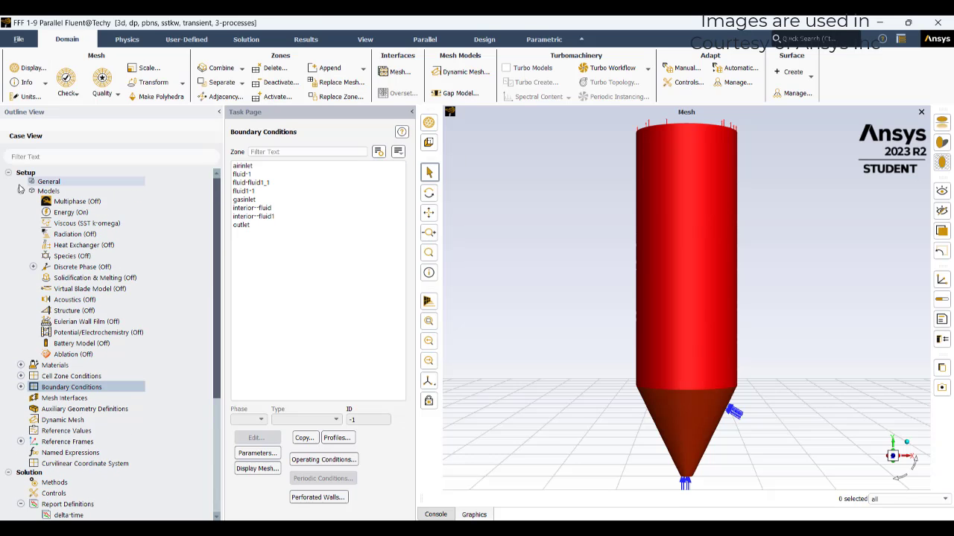
{"action": "left_click", "coordinate": [47, 191]}
{"action": "left_click", "coordinate": [49, 181]}
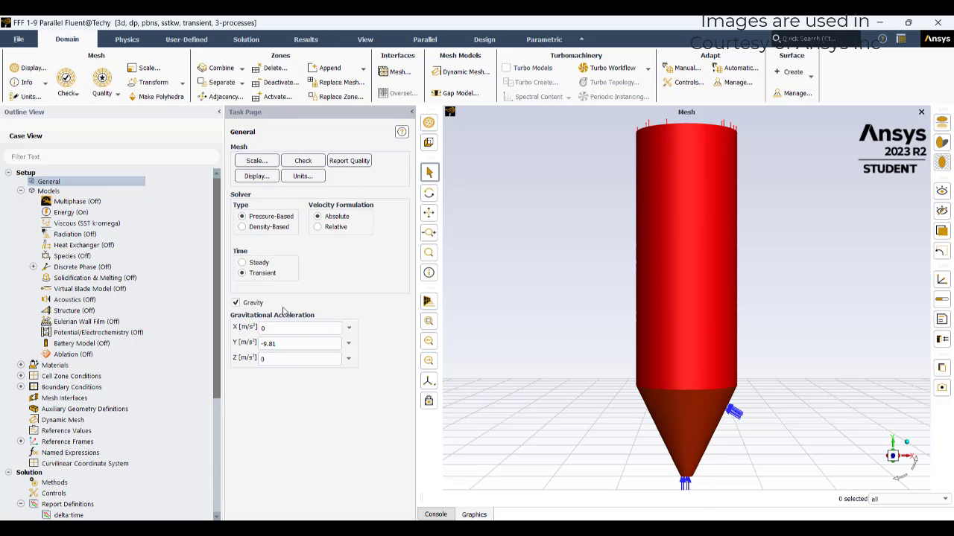
Enable the Eulerian multiphase model with the Dense Discrete Phase Model, apply it, and acknowledge the injection notice
{"action": "double_click", "coordinate": [117, 203]}
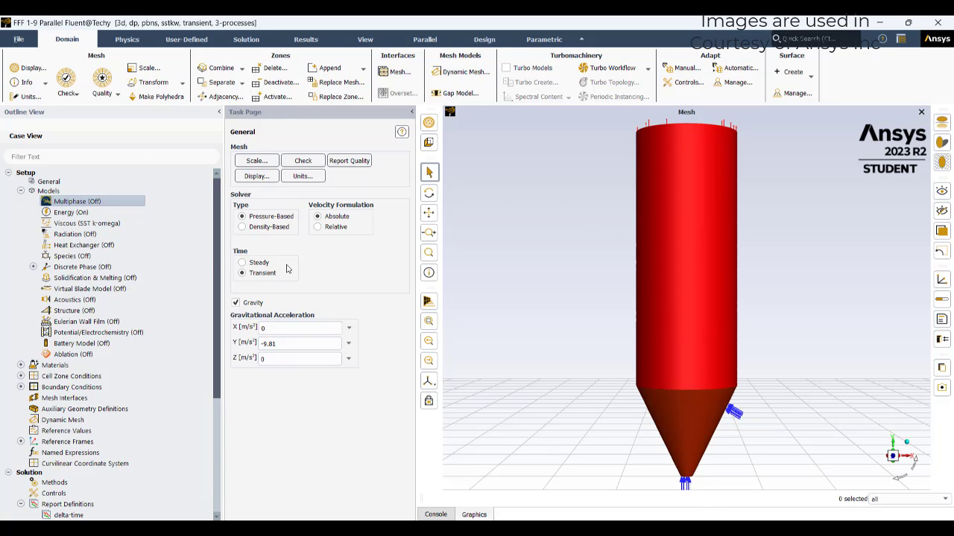
{"action": "left_click", "coordinate": [243, 370]}
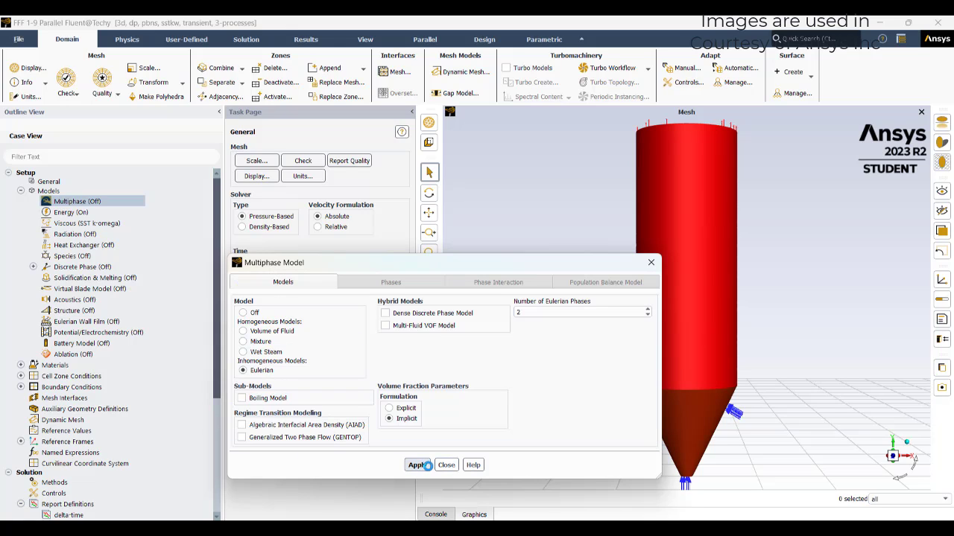
{"action": "left_click", "coordinate": [418, 465]}
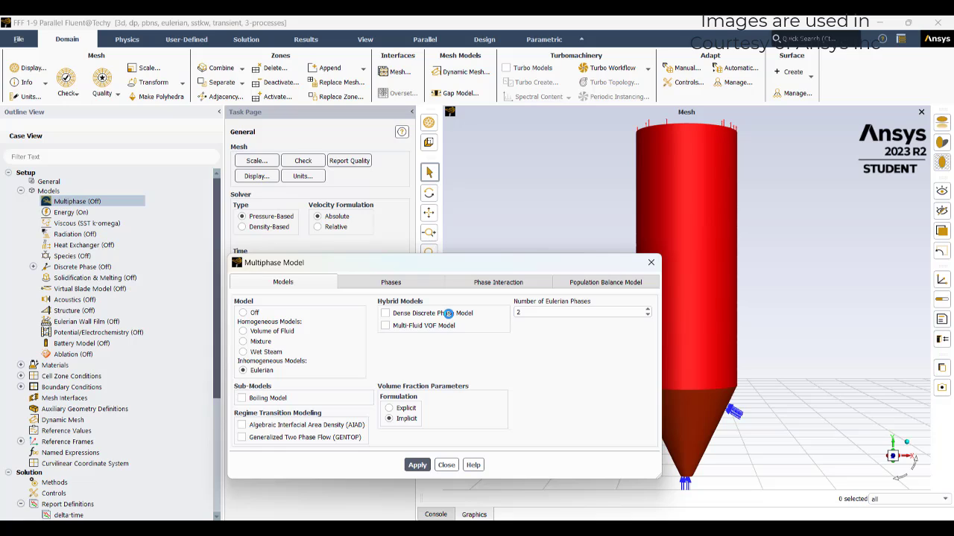
{"action": "left_click", "coordinate": [447, 313]}
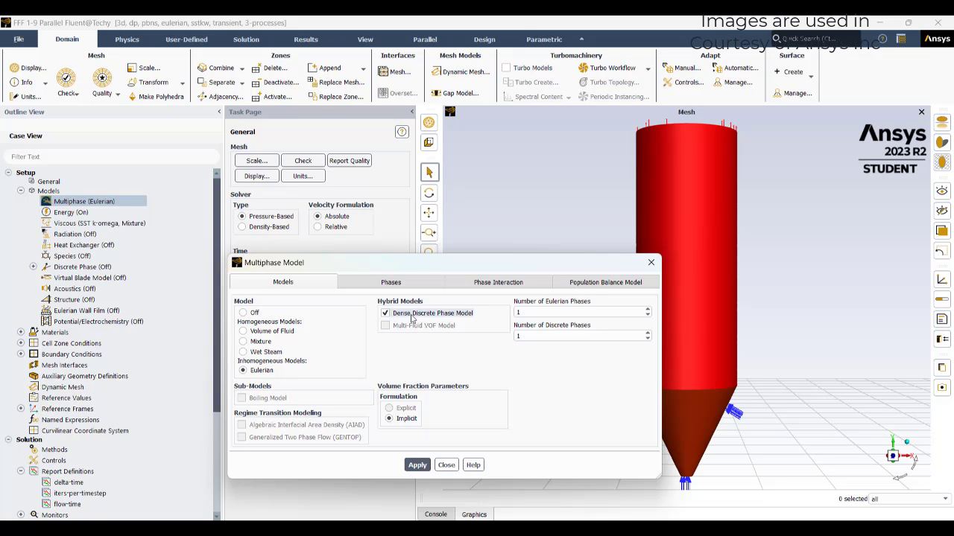
{"action": "left_click", "coordinate": [418, 465]}
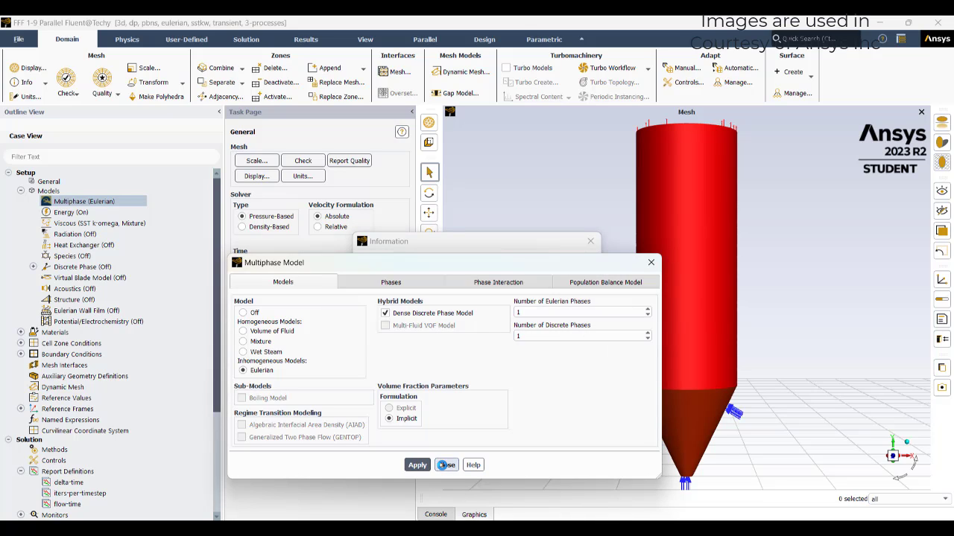
{"action": "left_click", "coordinate": [446, 465]}
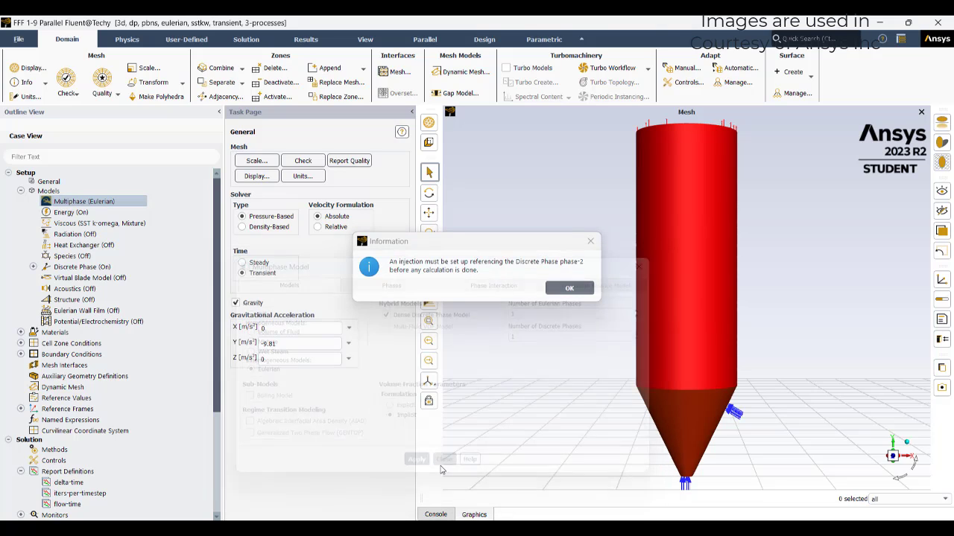
{"action": "left_click", "coordinate": [571, 291]}
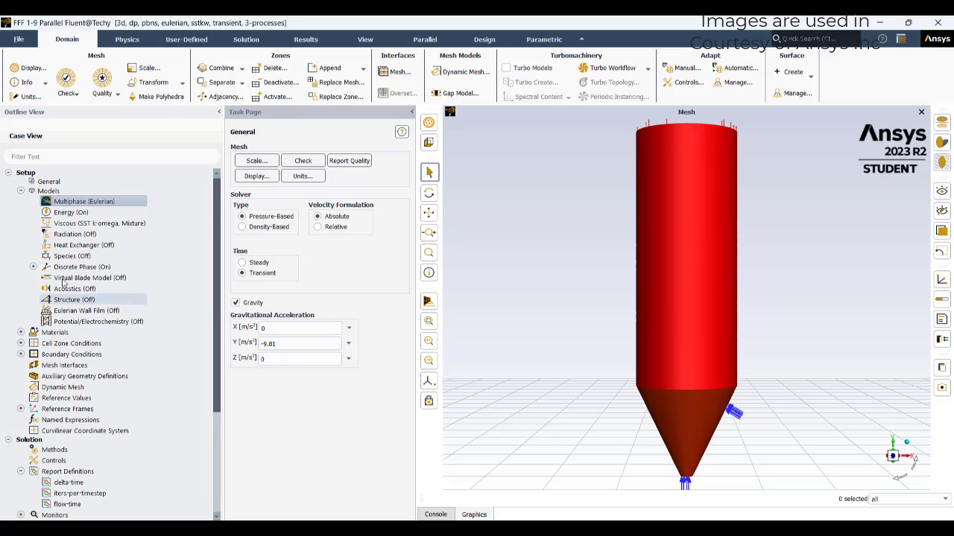
Enable the Species Transport model with Volumetric reactions and apply it
{"action": "left_click", "coordinate": [70, 258]}
{"action": "double_click", "coordinate": [71, 256]}
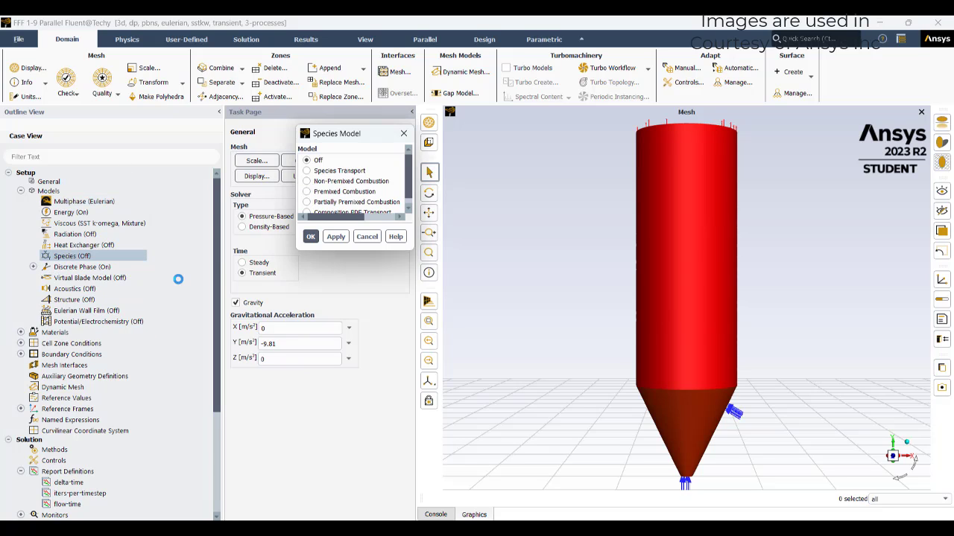
{"action": "left_click", "coordinate": [320, 171]}
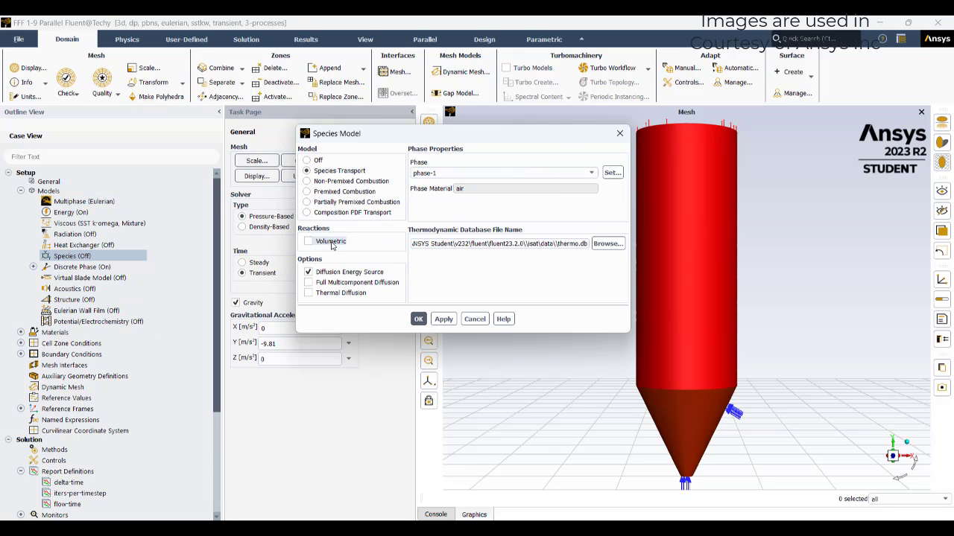
{"action": "left_click", "coordinate": [309, 241]}
{"action": "left_click", "coordinate": [418, 351]}
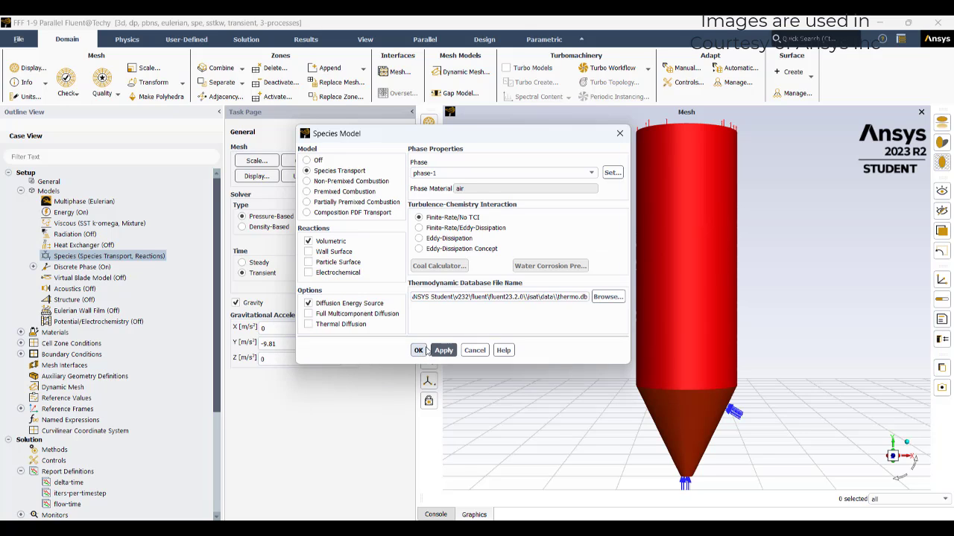
{"action": "left_click", "coordinate": [418, 350]}
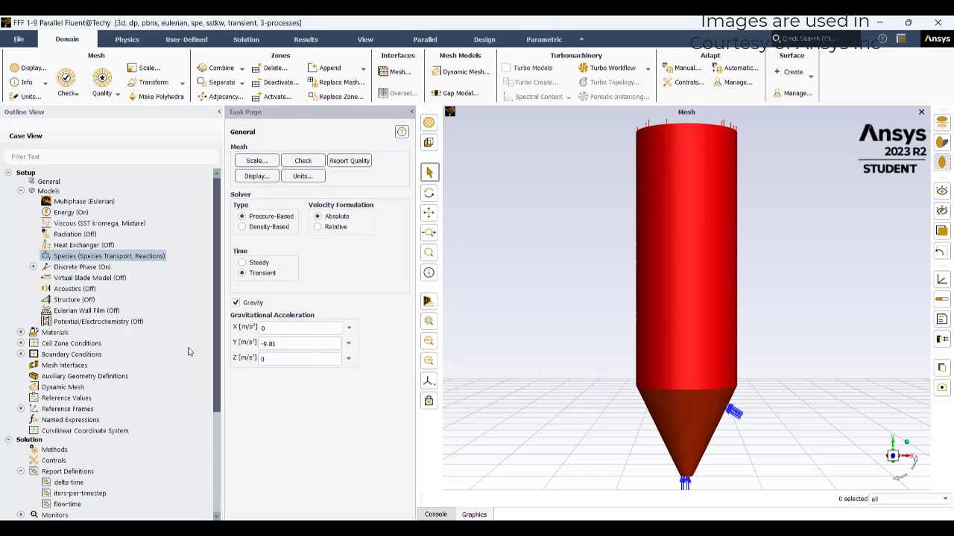
Expand the fluid cell zones and examine the mixture, fluid and solid entries in the materials list
{"action": "left_click", "coordinate": [21, 345]}
{"action": "left_click", "coordinate": [33, 354]}
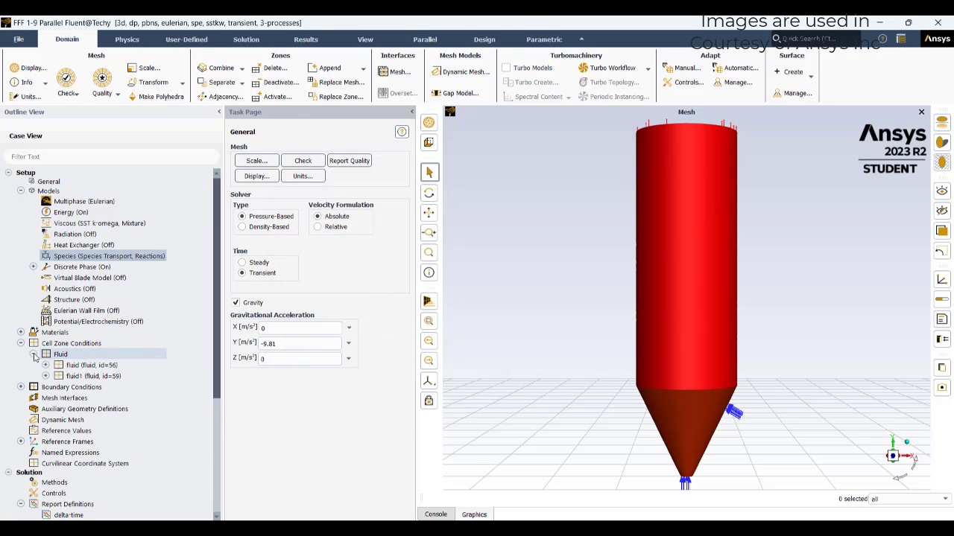
{"action": "left_click", "coordinate": [21, 333]}
{"action": "double_click", "coordinate": [86, 334]}
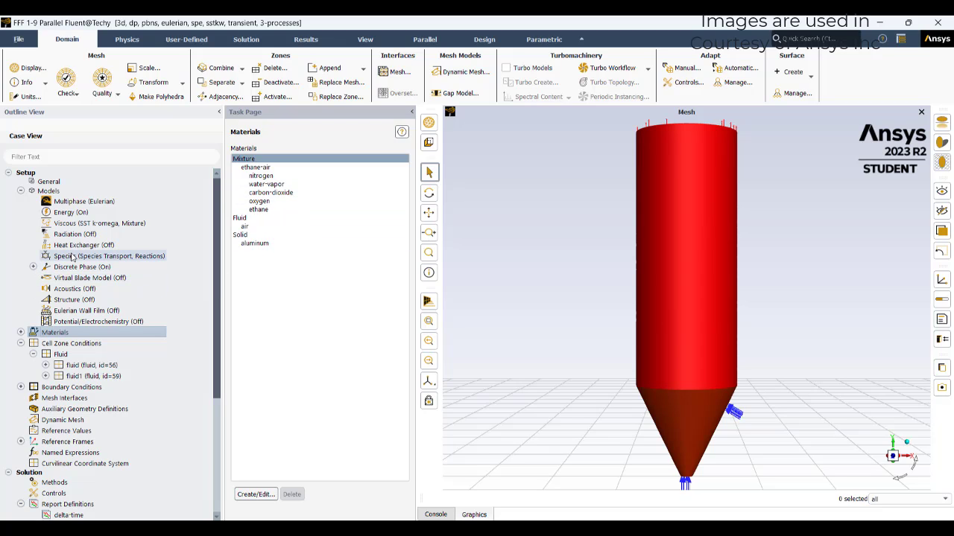
In the multiphase model's phase setup, set the primary phase-1 material to ethane-air
{"action": "double_click", "coordinate": [99, 202]}
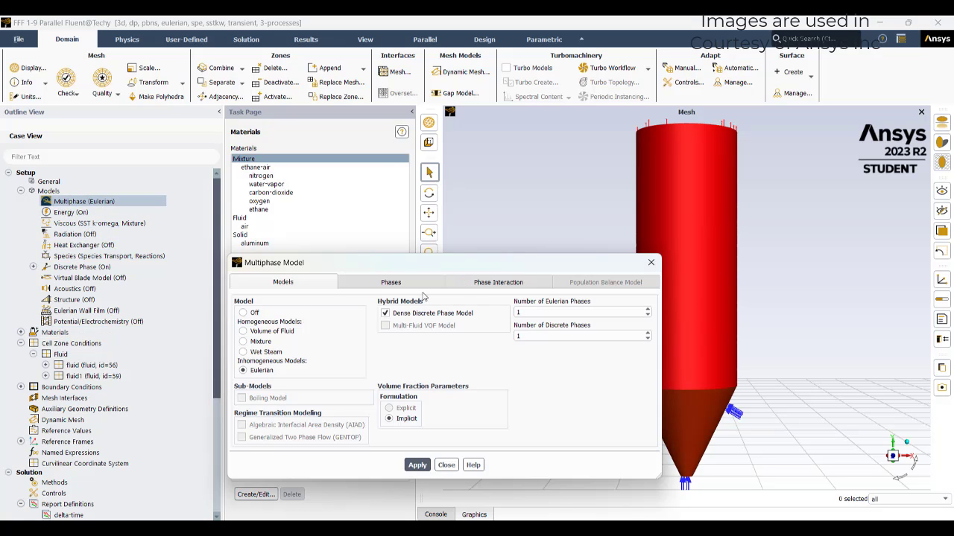
{"action": "left_click", "coordinate": [405, 281]}
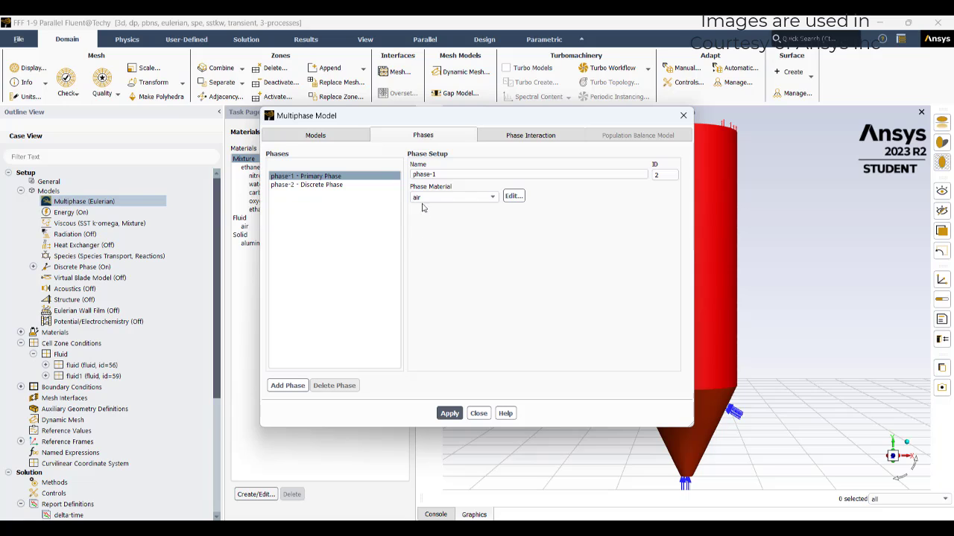
{"action": "left_click", "coordinate": [423, 198]}
{"action": "left_click", "coordinate": [427, 210]}
Select the discrete phase-2 and review its Granular and volume fraction options
{"action": "left_click", "coordinate": [350, 184]}
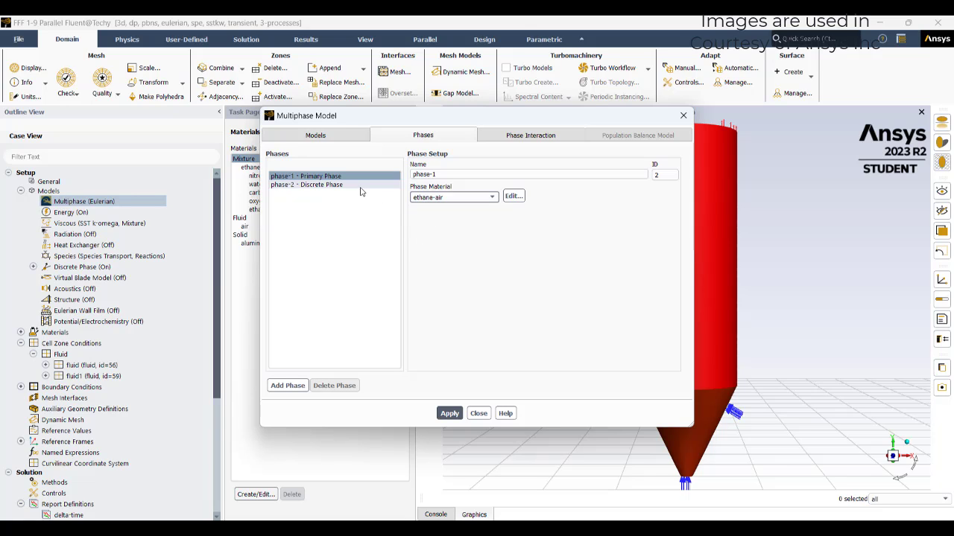
{"action": "left_click", "coordinate": [456, 191]}
{"action": "left_click", "coordinate": [506, 195]}
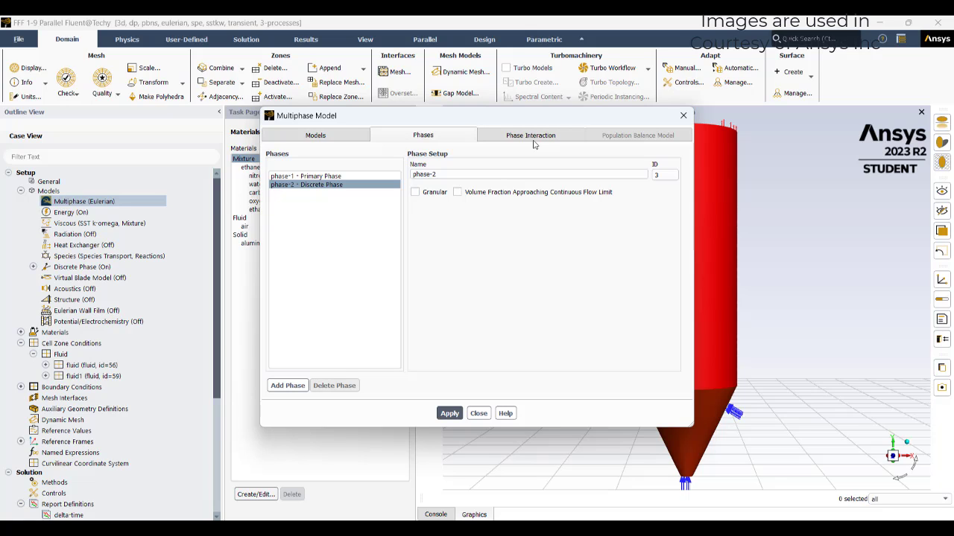
Review the phase interaction force settings for the phase-1 and phase-2 pair, and leave the multiphase model setup
{"action": "left_click", "coordinate": [531, 137]}
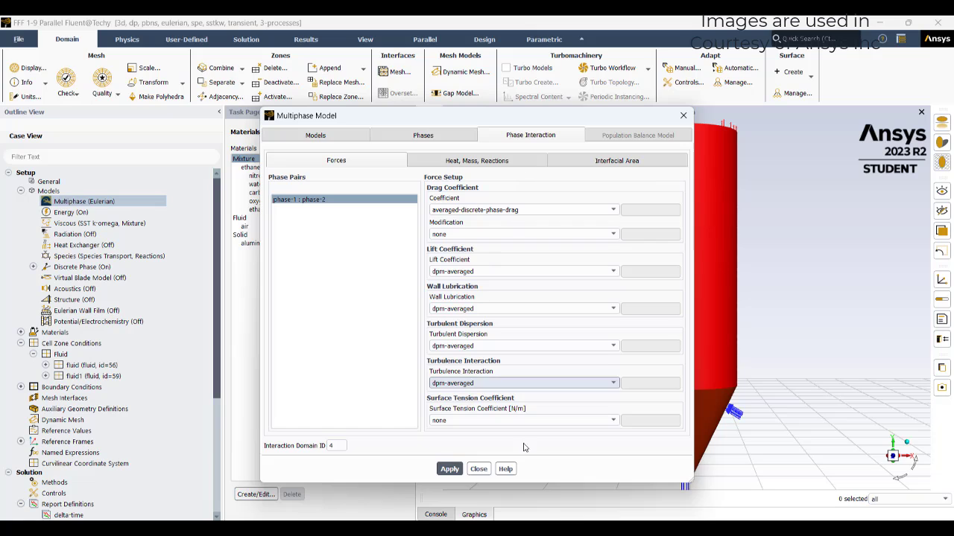
{"action": "left_click", "coordinate": [478, 468]}
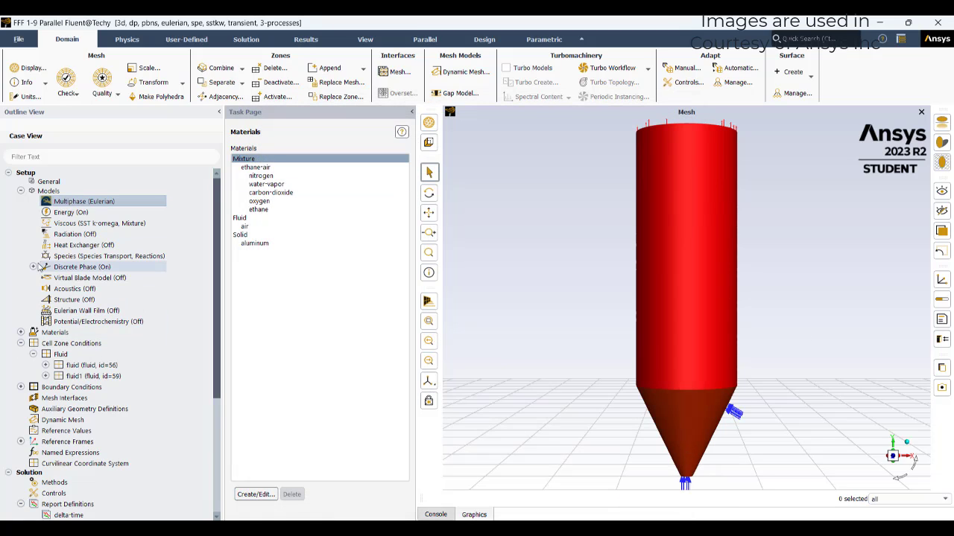
Enable DEM Collision among the discrete phase model's physical models and confirm the settings
{"action": "left_click", "coordinate": [33, 267]}
{"action": "double_click", "coordinate": [119, 268]}
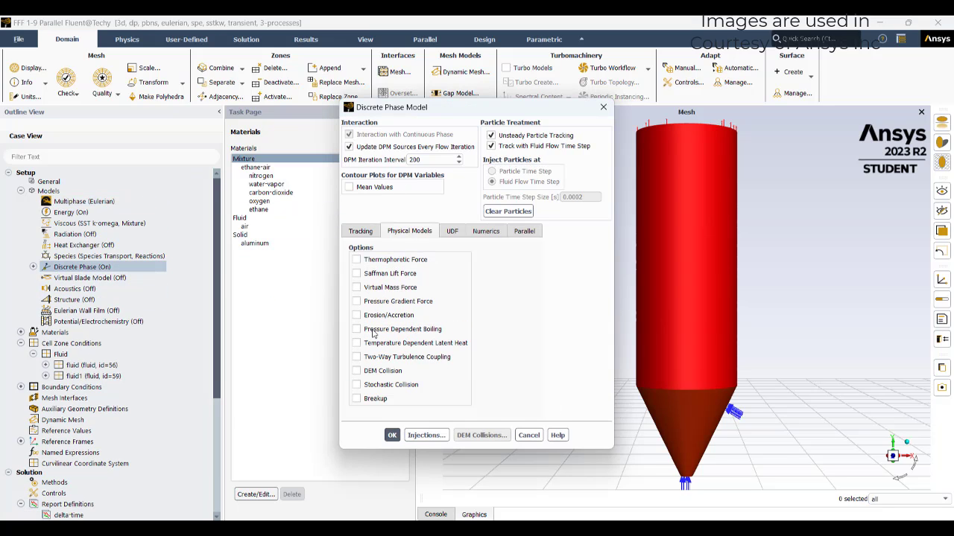
{"action": "left_click", "coordinate": [356, 370]}
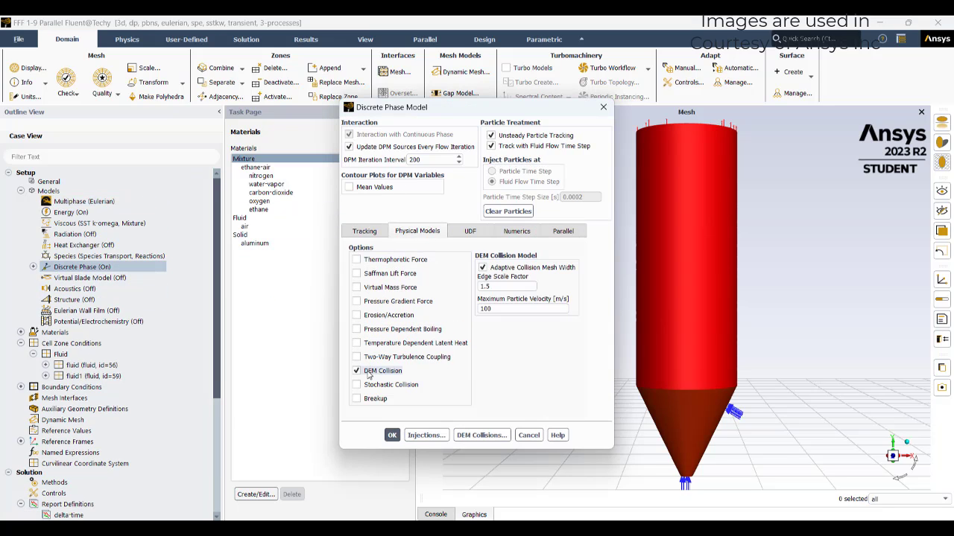
{"action": "left_click", "coordinate": [391, 436]}
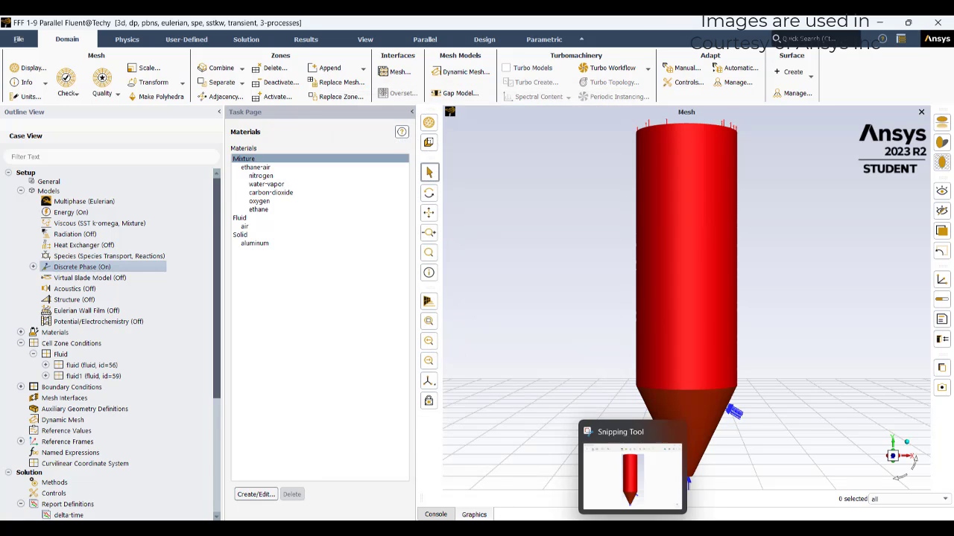
Switch to Paint and sketch pairs of touching and colliding particles with path lines in the blank area beside the reactor
{"action": "left_click", "coordinate": [524, 529]}
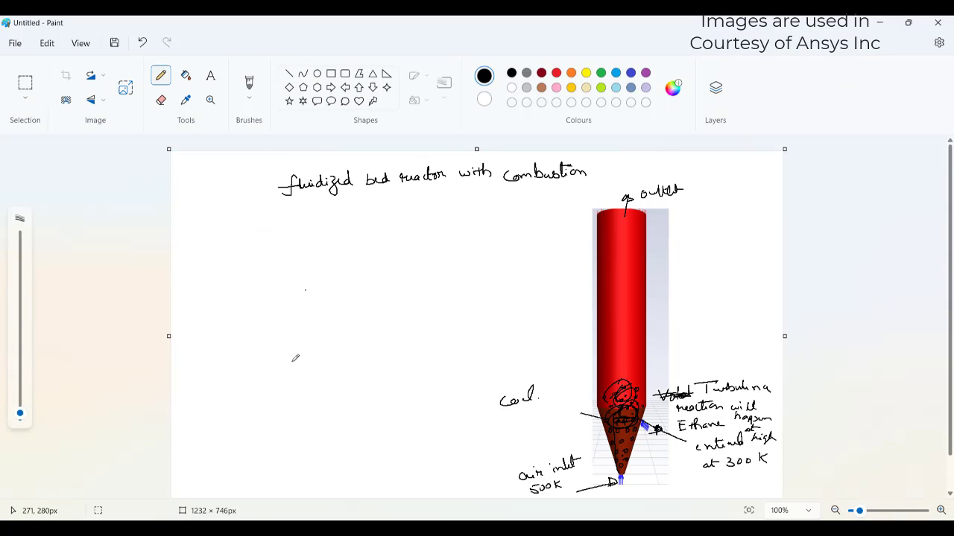
{"action": "left_click_drag", "start_coordinate": [305, 290], "coordinate": [329, 299]}
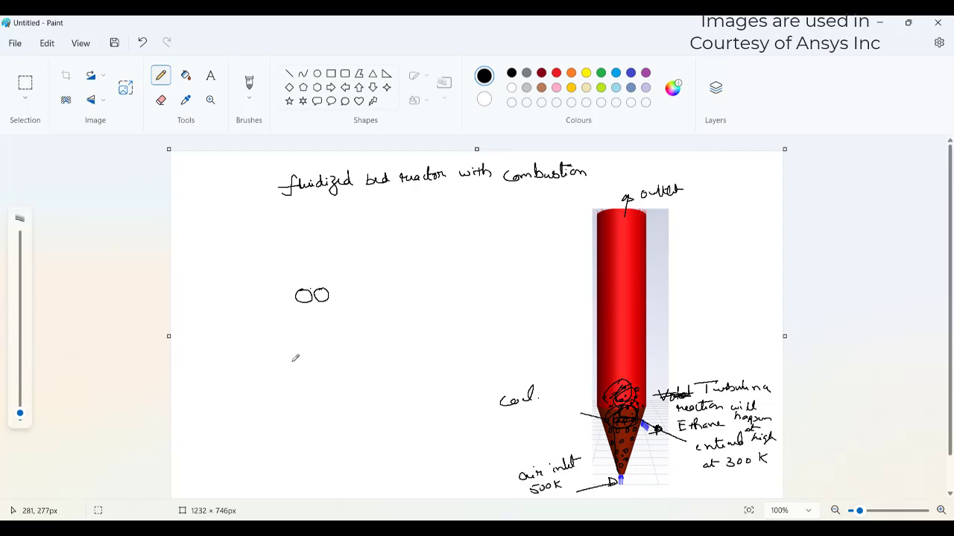
{"action": "left_click_drag", "start_coordinate": [310, 349], "coordinate": [362, 315]}
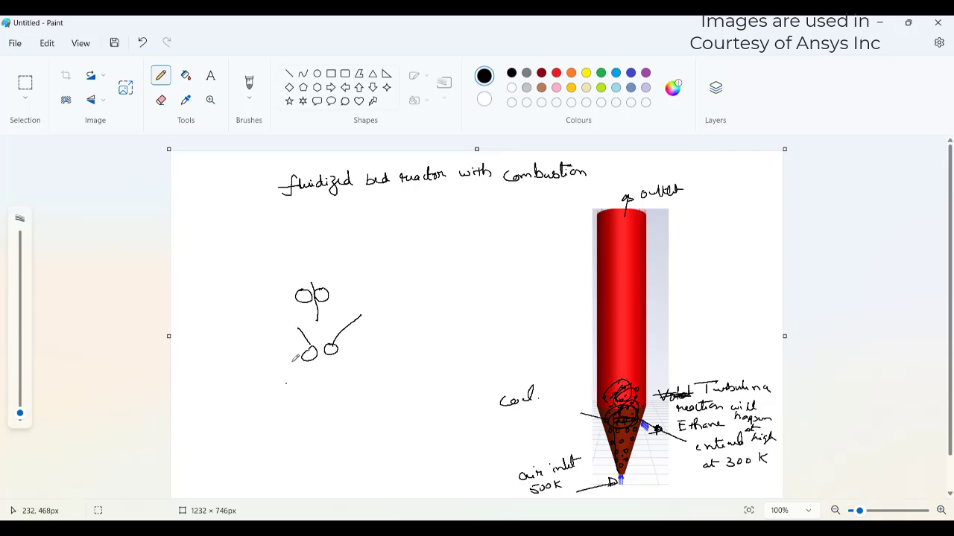
{"action": "mouse_move", "coordinate": [286, 383]}
{"action": "left_mouse_down"}
{"action": "mouse_move", "coordinate": [325, 403]}
{"action": "mouse_move", "coordinate": [337, 392]}
{"action": "left_mouse_up"}
{"action": "mouse_move", "coordinate": [300, 429]}
{"action": "left_mouse_down"}
{"action": "mouse_move", "coordinate": [230, 482]}
{"action": "mouse_move", "coordinate": [349, 475]}
{"action": "left_mouse_up"}
{"action": "left_click", "coordinate": [373, 399]}
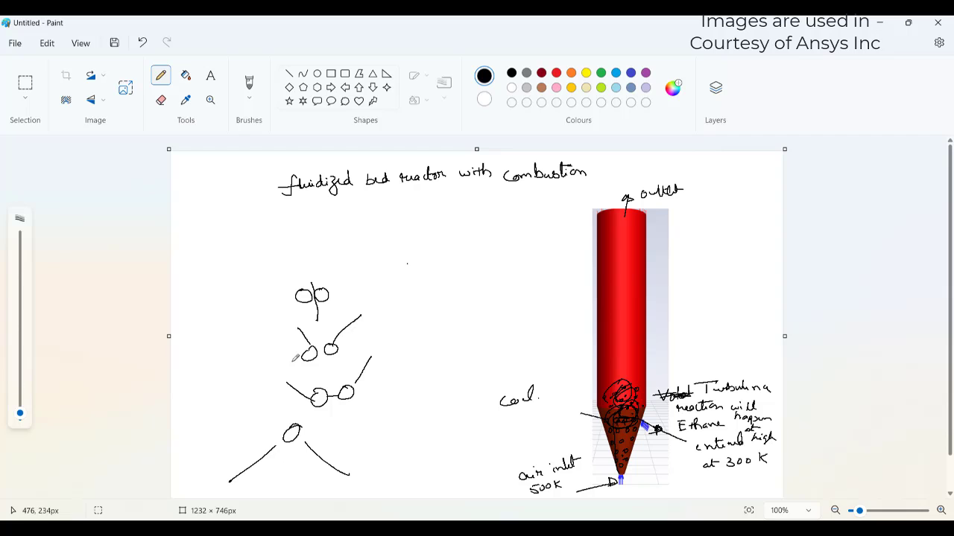
Sketch particle pairs with incoming and outgoing arrows, and add small contacting pairs with a handwritten "Stochast" note beside them
{"action": "left_click_drag", "start_coordinate": [413, 265], "coordinate": [414, 261]}
{"action": "left_click_drag", "start_coordinate": [391, 230], "coordinate": [425, 258]}
{"action": "left_click", "coordinate": [447, 248]}
{"action": "left_click_drag", "start_coordinate": [461, 216], "coordinate": [441, 263]}
{"action": "left_click", "coordinate": [427, 276]}
{"action": "mouse_move", "coordinate": [423, 320]}
{"action": "left_mouse_down"}
{"action": "mouse_move", "coordinate": [448, 312]}
{"action": "mouse_move", "coordinate": [488, 367]}
{"action": "left_mouse_up"}
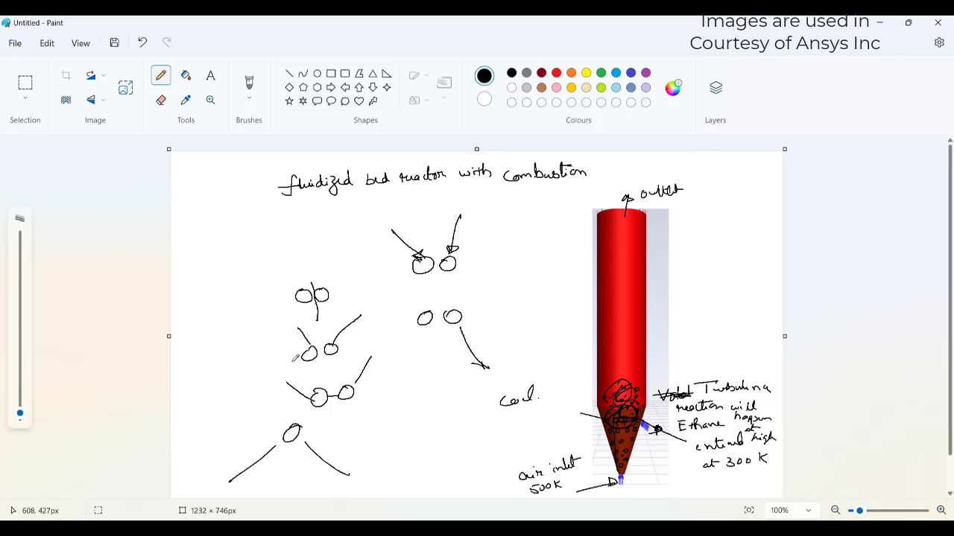
{"action": "mouse_move", "coordinate": [423, 325]}
{"action": "left_mouse_down"}
{"action": "mouse_move", "coordinate": [397, 374]}
{"action": "mouse_move", "coordinate": [392, 365]}
{"action": "left_mouse_up"}
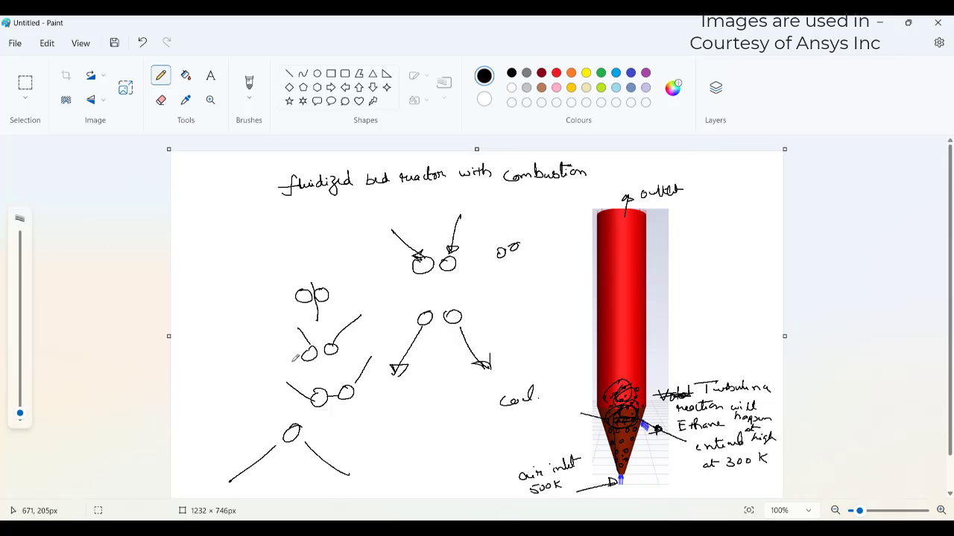
{"action": "left_click_drag", "start_coordinate": [506, 254], "coordinate": [509, 236]}
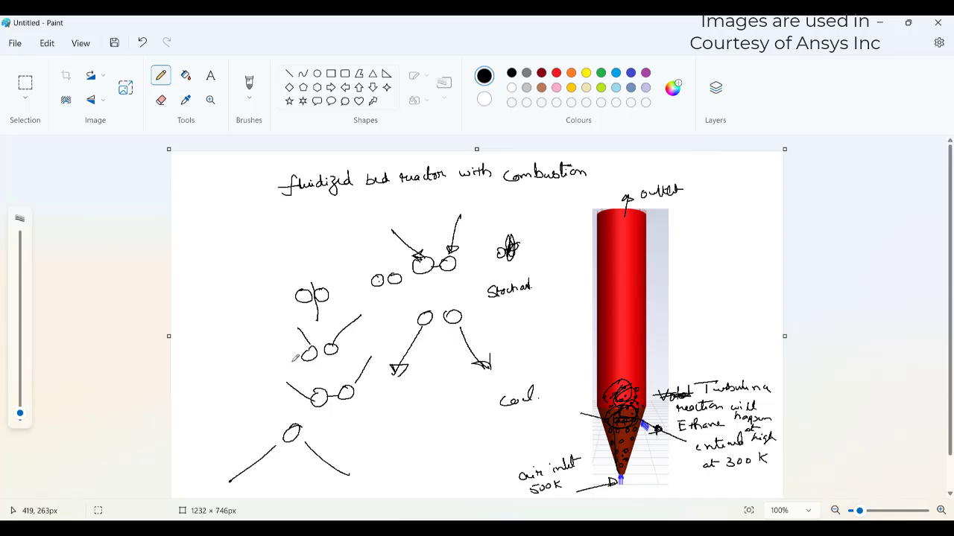
{"action": "mouse_move", "coordinate": [377, 284]}
{"action": "left_mouse_down"}
{"action": "mouse_move", "coordinate": [398, 282]}
{"action": "mouse_move", "coordinate": [380, 281]}
{"action": "left_mouse_up"}
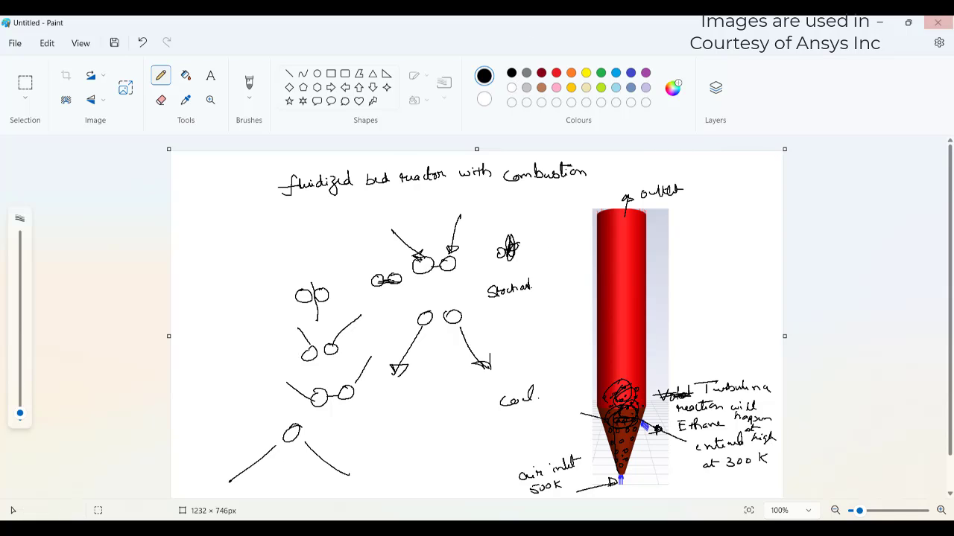
Return to Fluent and review the contact force law and constants of the dem-aluminum to dem-aluminum collision pair
{"action": "key", "text": "alt+Tab"}
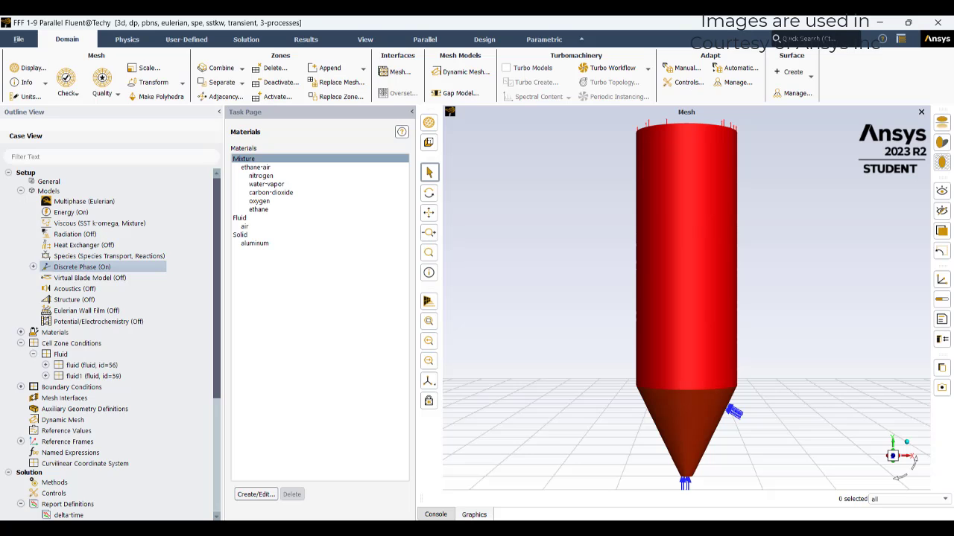
{"action": "left_click", "coordinate": [33, 267]}
{"action": "left_click", "coordinate": [46, 286]}
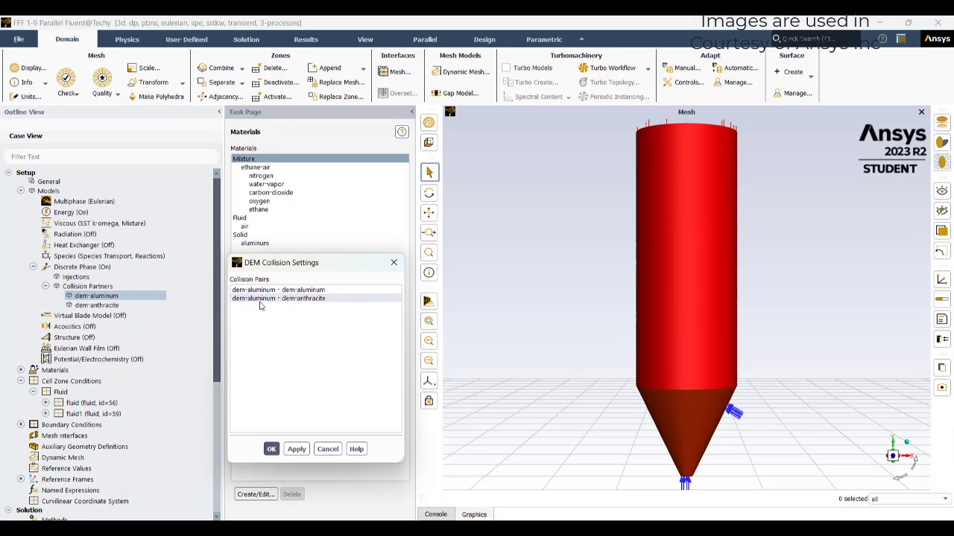
{"action": "left_click", "coordinate": [303, 290]}
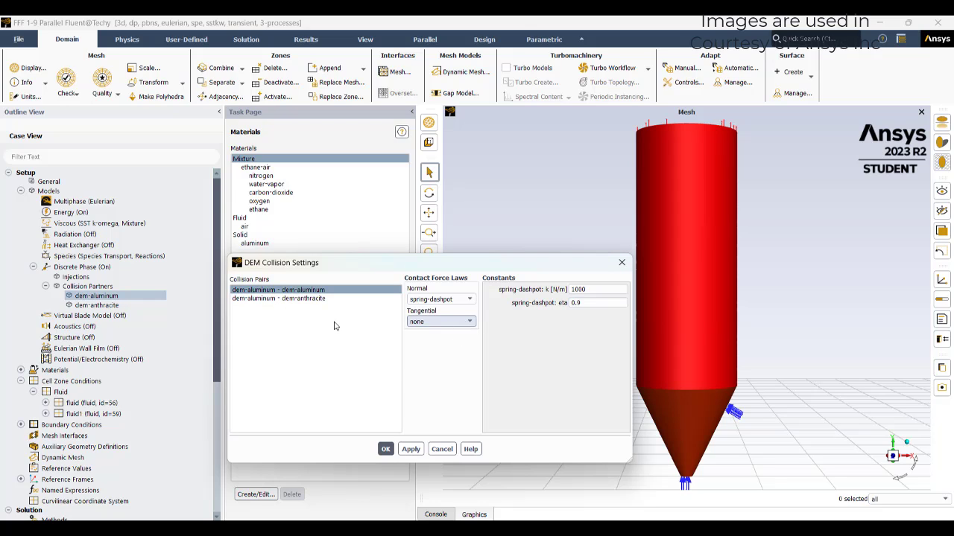
{"action": "left_click", "coordinate": [442, 448]}
Create a new discrete phase injection and set its discrete phase domain to phase-2
{"action": "double_click", "coordinate": [96, 277]}
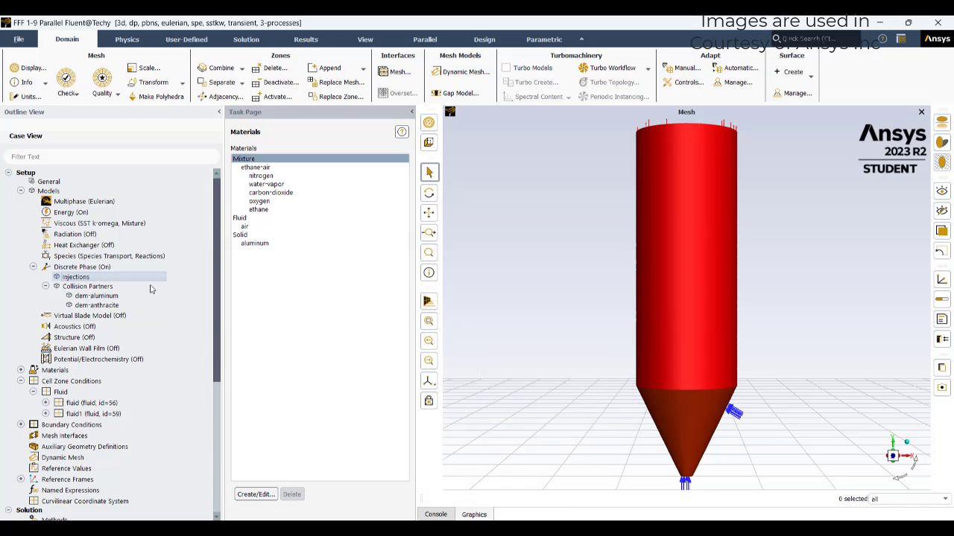
{"action": "left_click", "coordinate": [430, 285]}
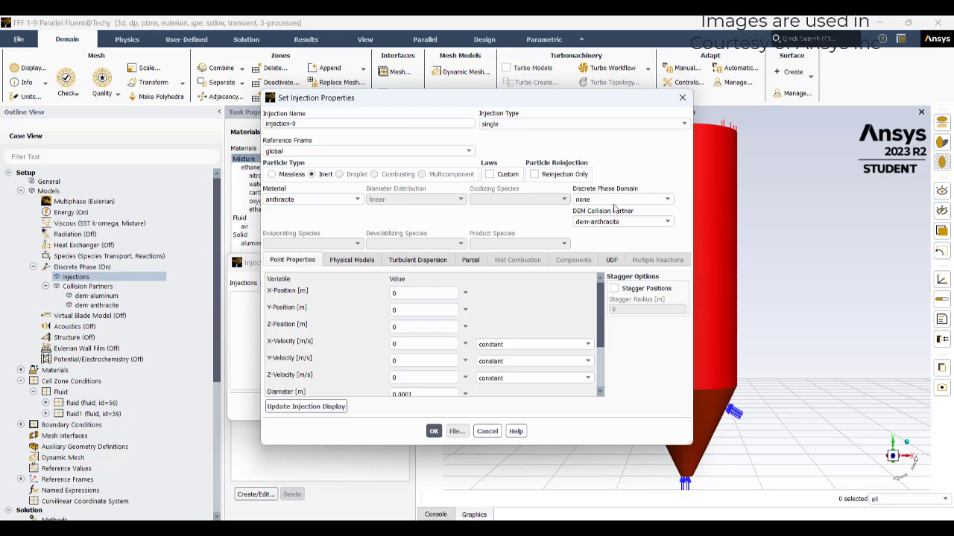
{"action": "left_click", "coordinate": [621, 200]}
{"action": "left_click", "coordinate": [598, 217]}
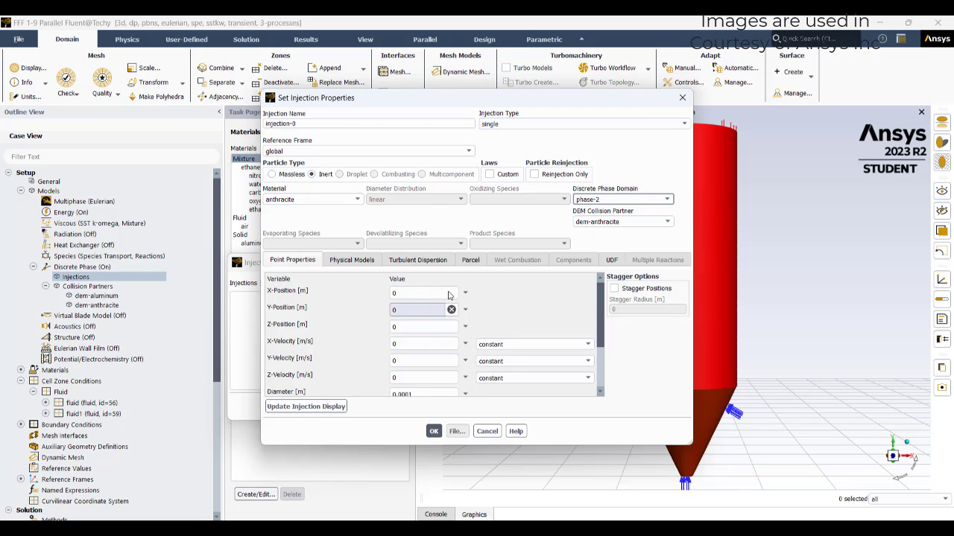
Set the injection's stop time to 1e-8 s in its point properties
{"action": "scroll", "coordinate": [385, 334], "scroll_direction": "down", "scroll_amount": 1}
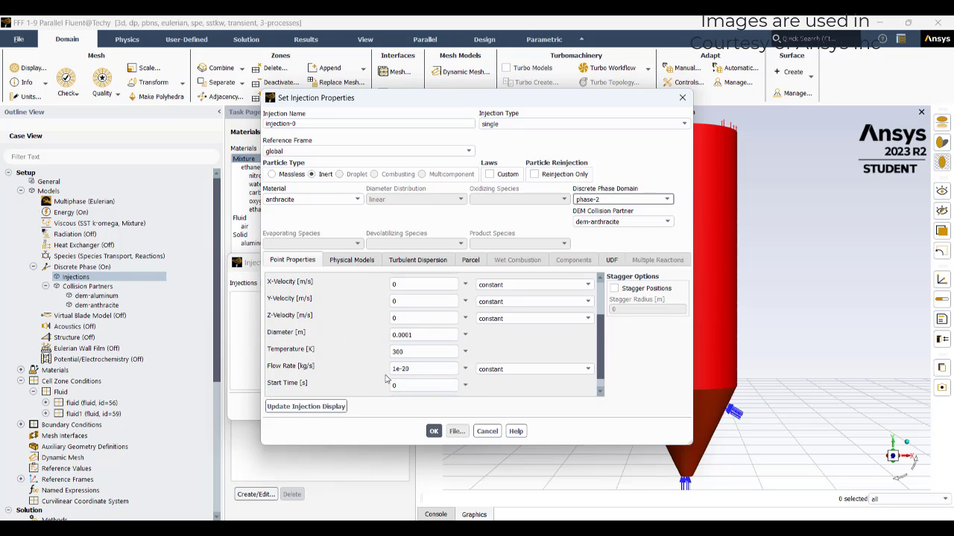
{"action": "scroll", "coordinate": [388, 379], "scroll_direction": "down", "scroll_amount": 1}
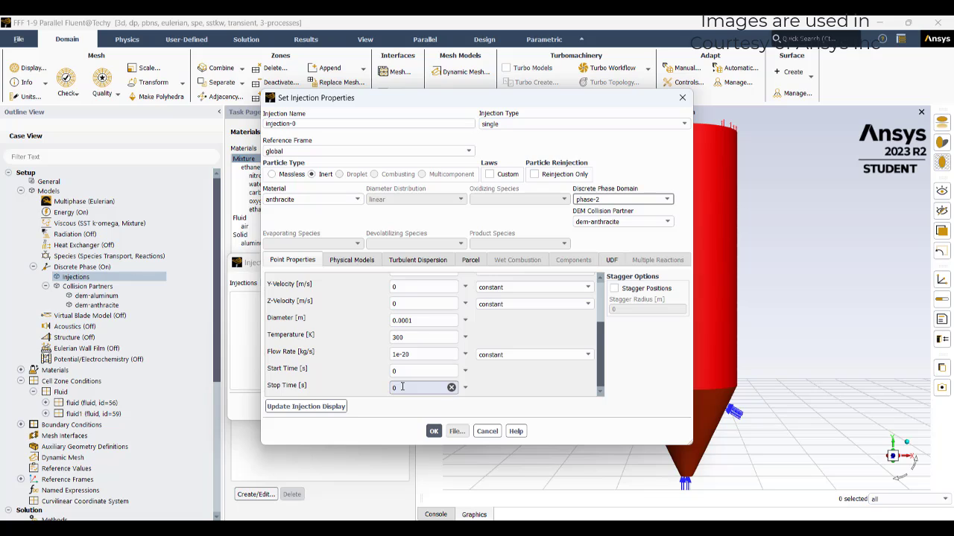
{"action": "double_click", "coordinate": [403, 386]}
{"action": "type", "text": "1"}
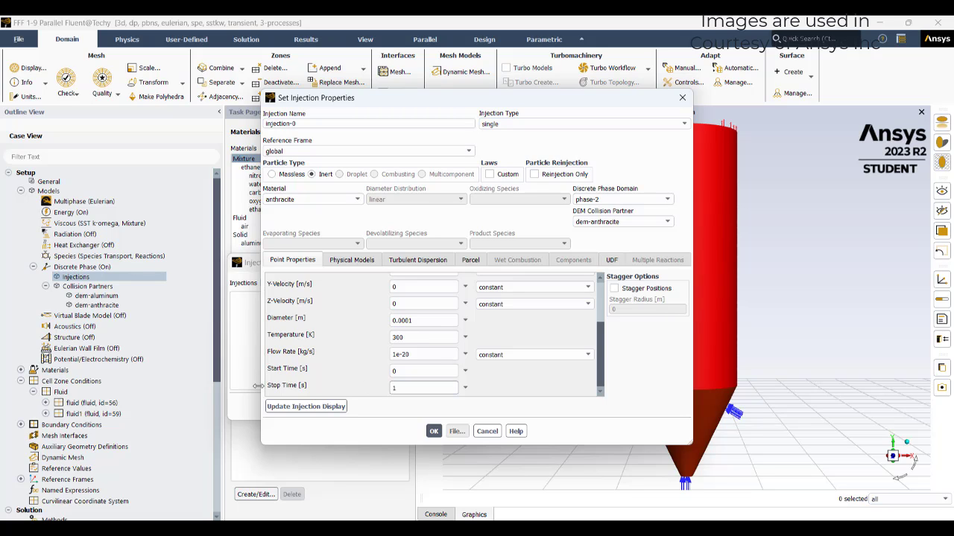
{"action": "type", "text": "e-8"}
{"action": "left_click", "coordinate": [416, 366]}
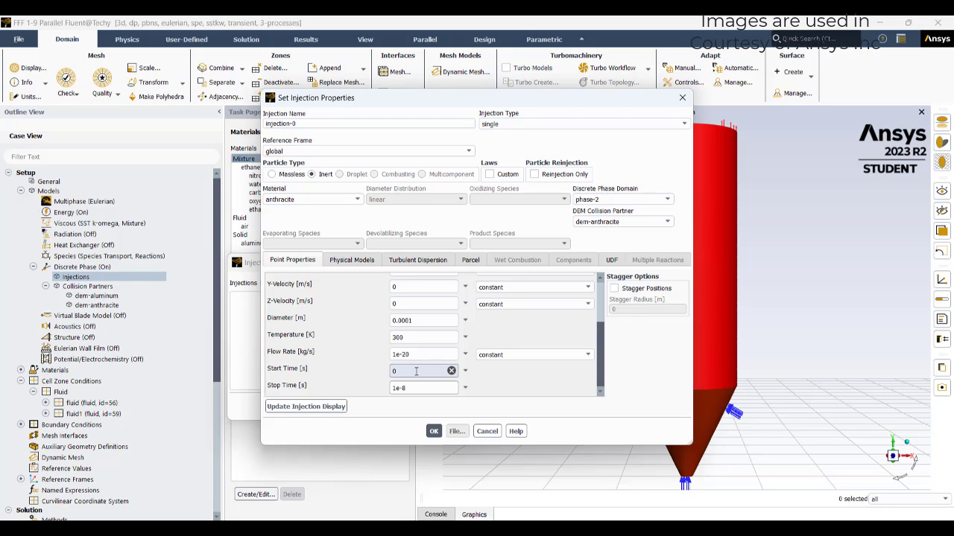
{"action": "scroll", "coordinate": [415, 371], "scroll_direction": "up", "scroll_amount": 3}
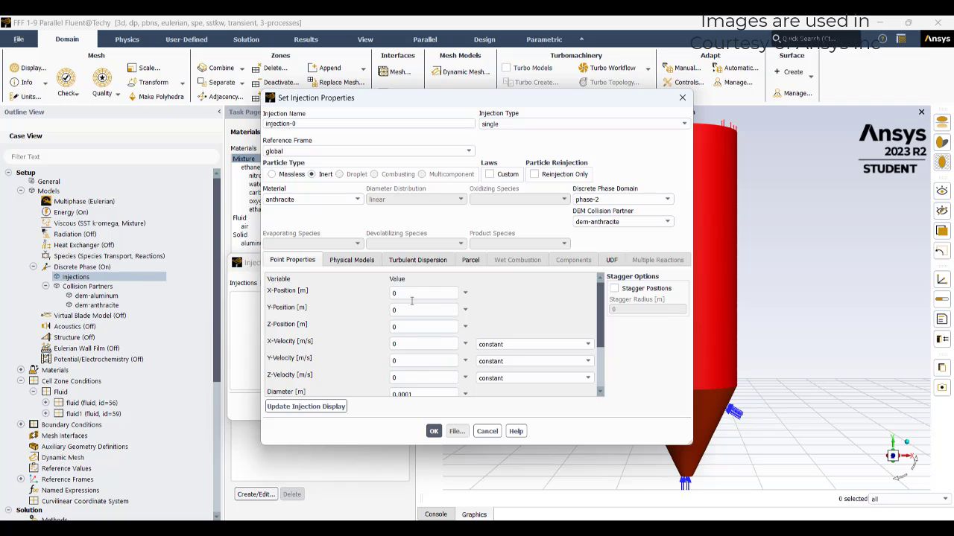
Change the injection type to file, load modified_filef.inj as the injection definition, and close the injection properties
{"action": "left_click", "coordinate": [567, 123]}
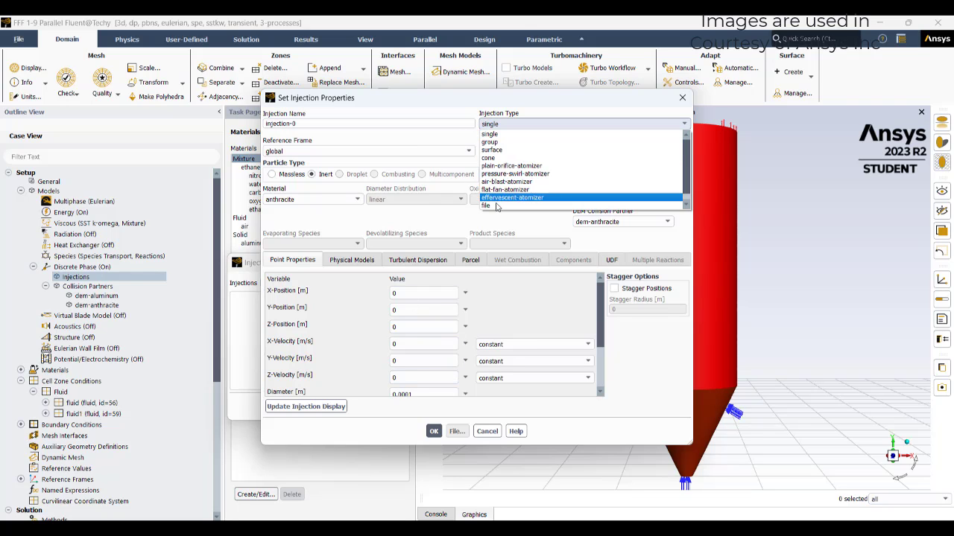
{"action": "left_click", "coordinate": [496, 207]}
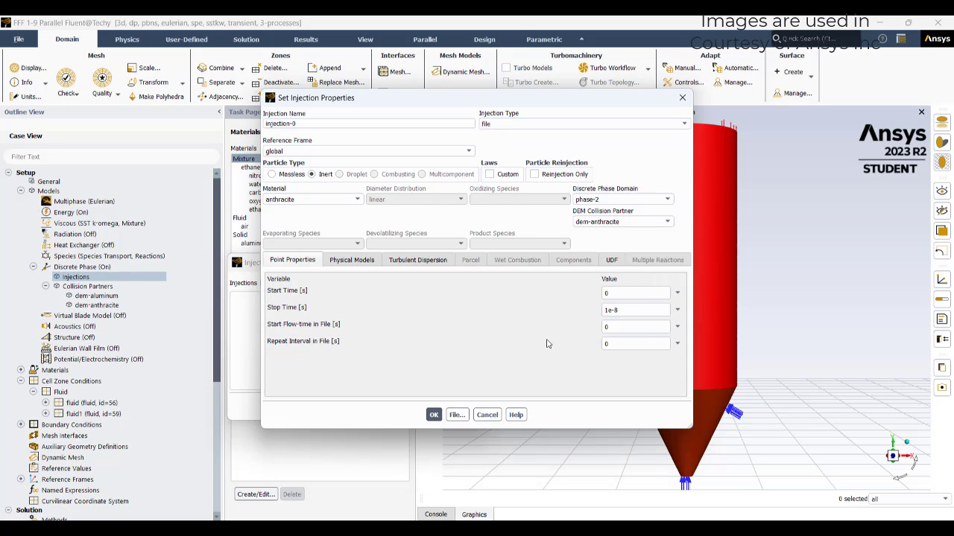
{"action": "left_click", "coordinate": [456, 414]}
{"action": "left_click", "coordinate": [417, 209]}
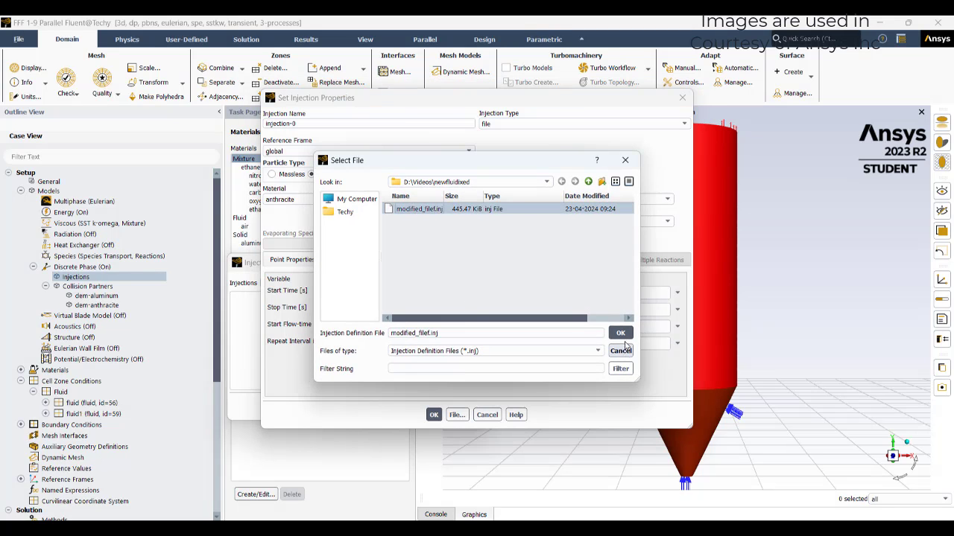
{"action": "left_click", "coordinate": [620, 333]}
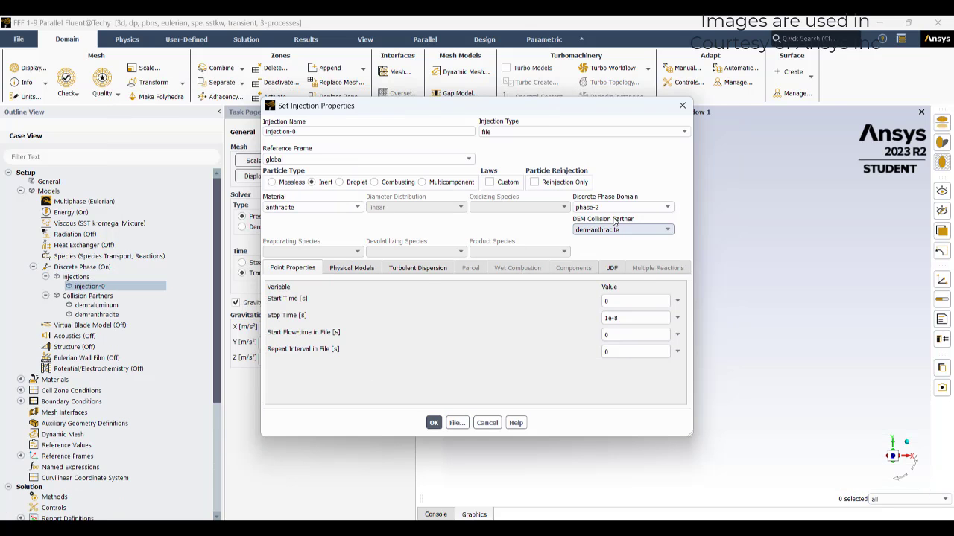
{"action": "left_click", "coordinate": [680, 108]}
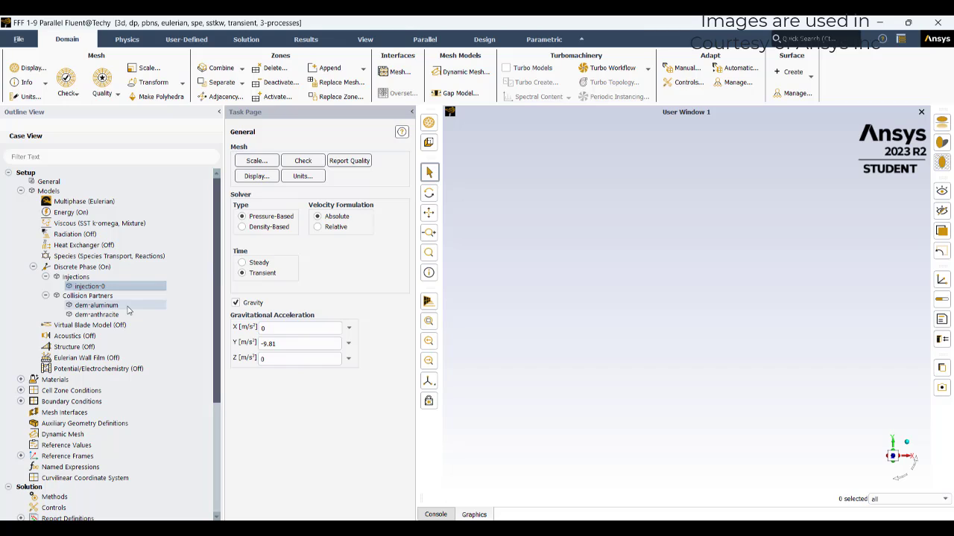
Compare the contact force laws and constants of both dem-aluminum collision pairs, and close the DEM collision settings
{"action": "left_click", "coordinate": [96, 305]}
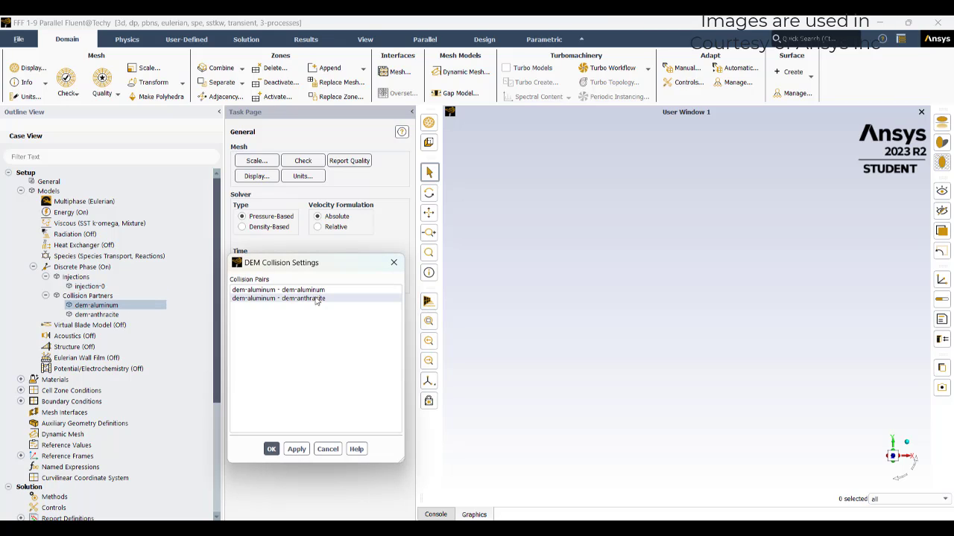
{"action": "left_click", "coordinate": [286, 299]}
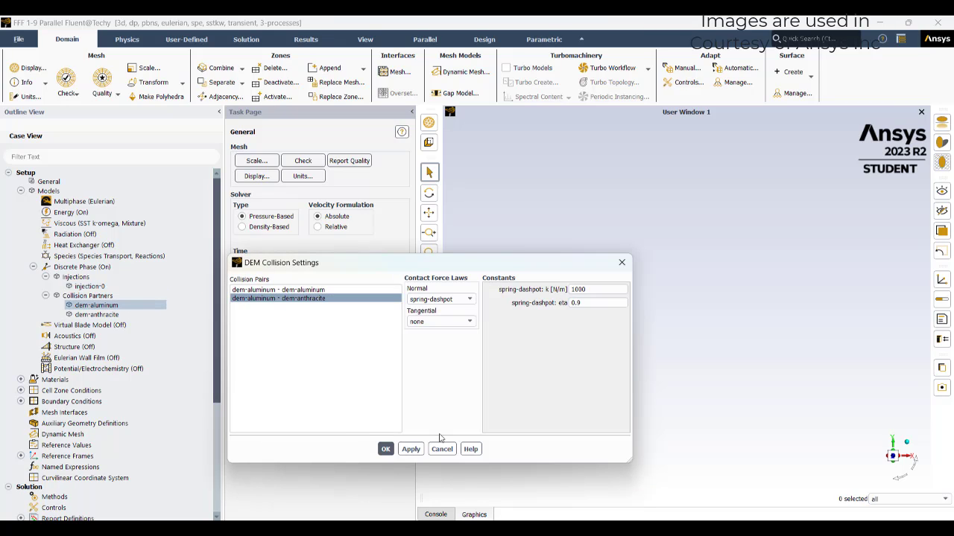
{"action": "left_click", "coordinate": [286, 290]}
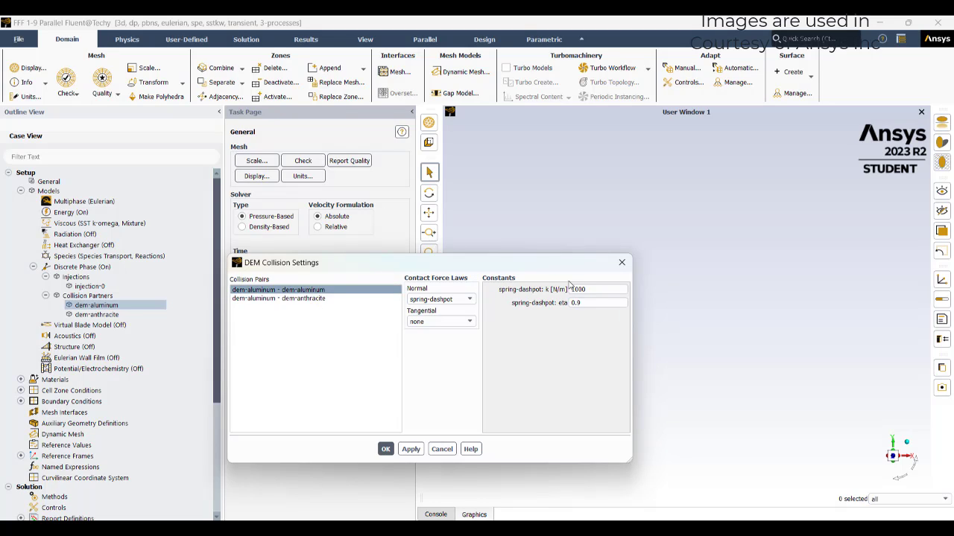
{"action": "left_click", "coordinate": [331, 299]}
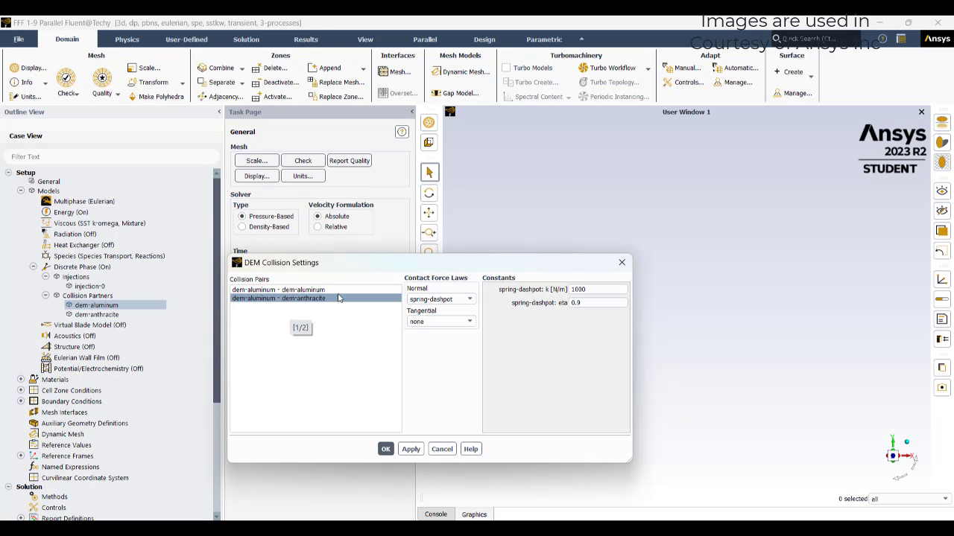
{"action": "left_click", "coordinate": [621, 262]}
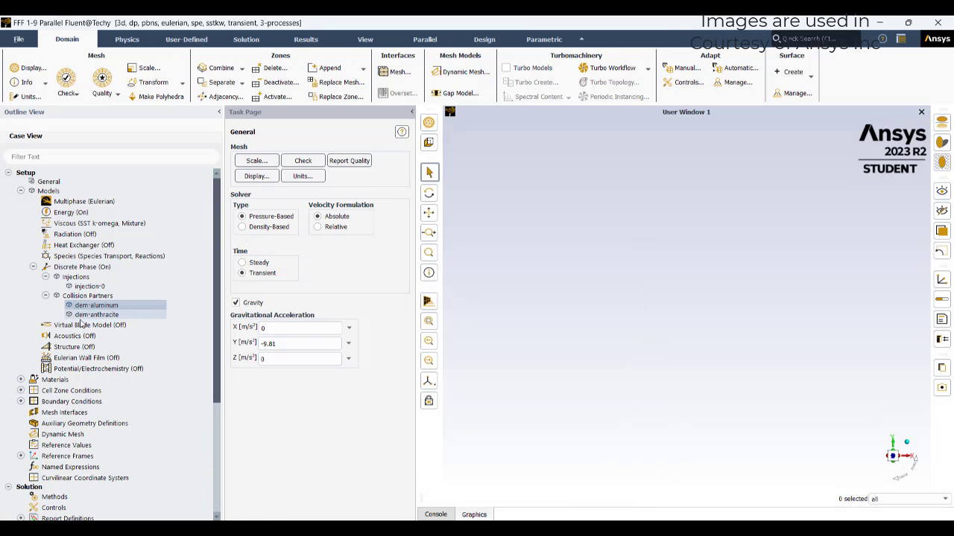
{"action": "scroll", "coordinate": [138, 325], "scroll_direction": "down", "scroll_amount": 1}
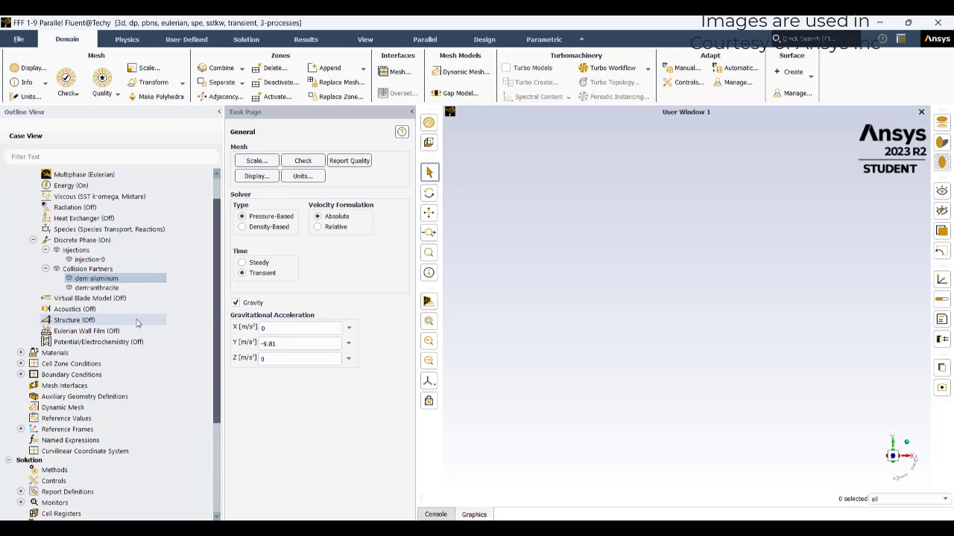
Inspect the contact force laws and constants of the dem-anthracite – dem-anthracite collision pair, and close the DEM collision settings
{"action": "double_click", "coordinate": [126, 288]}
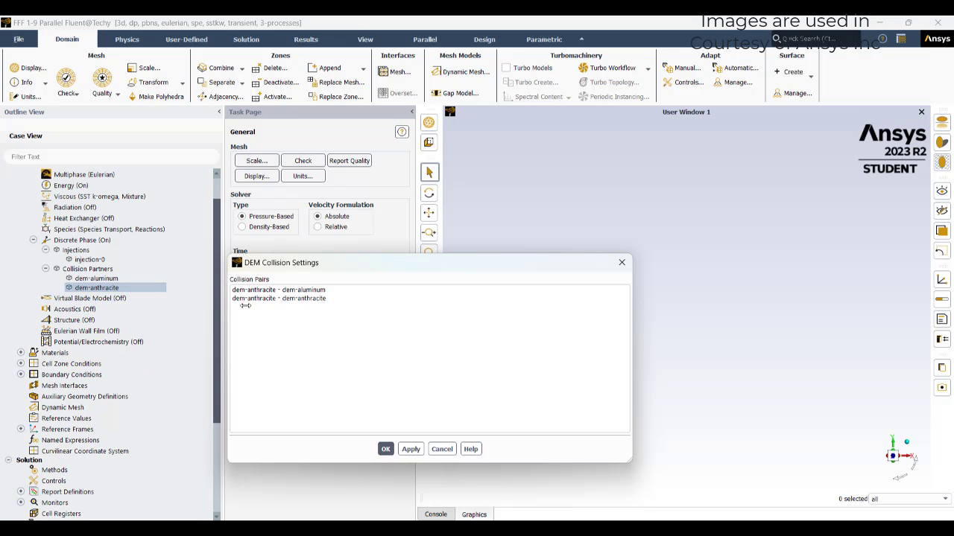
{"action": "left_click", "coordinate": [292, 300]}
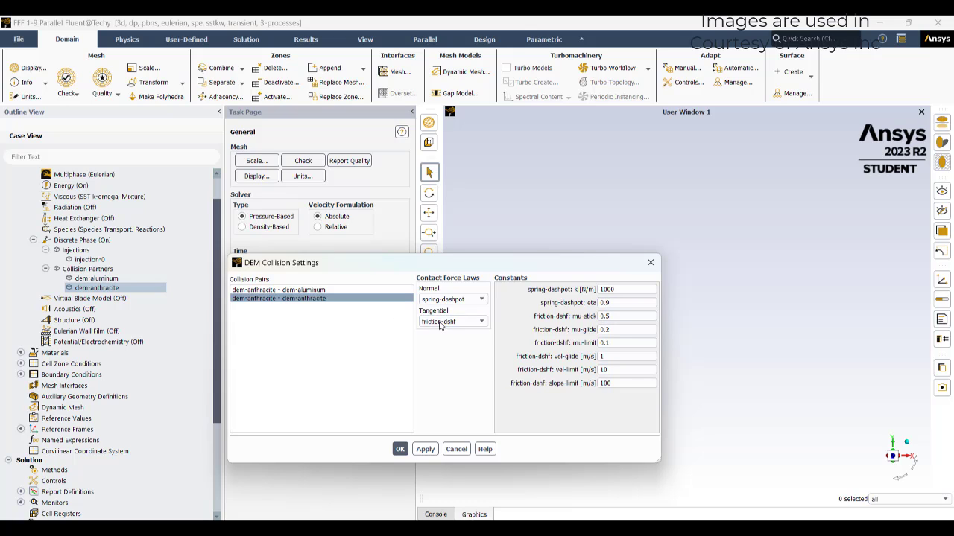
{"action": "left_click", "coordinate": [406, 449]}
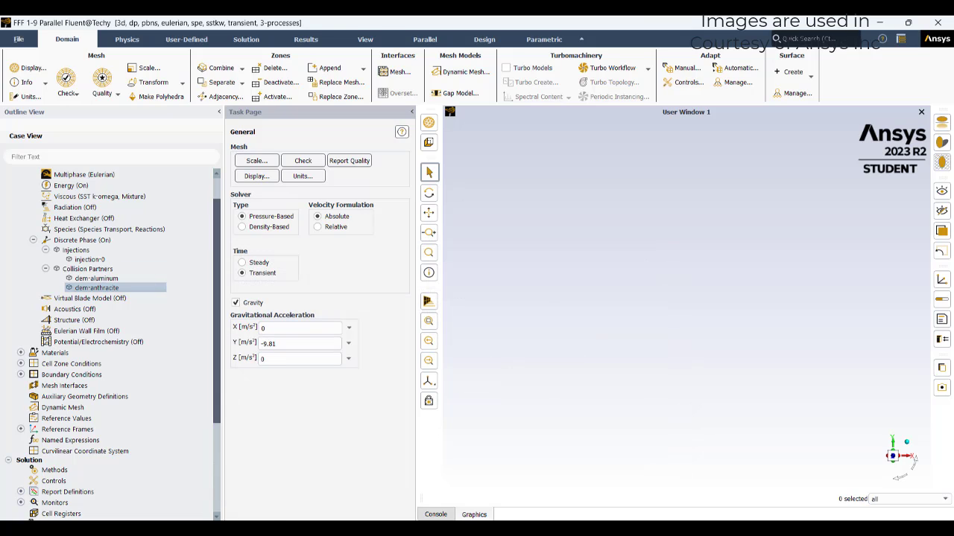
Inspect the discrete phase boundary type and DEM collision partner of the airinlet and gasinlet mixture boundaries
{"action": "left_click", "coordinate": [21, 375]}
{"action": "left_click", "coordinate": [33, 386]}
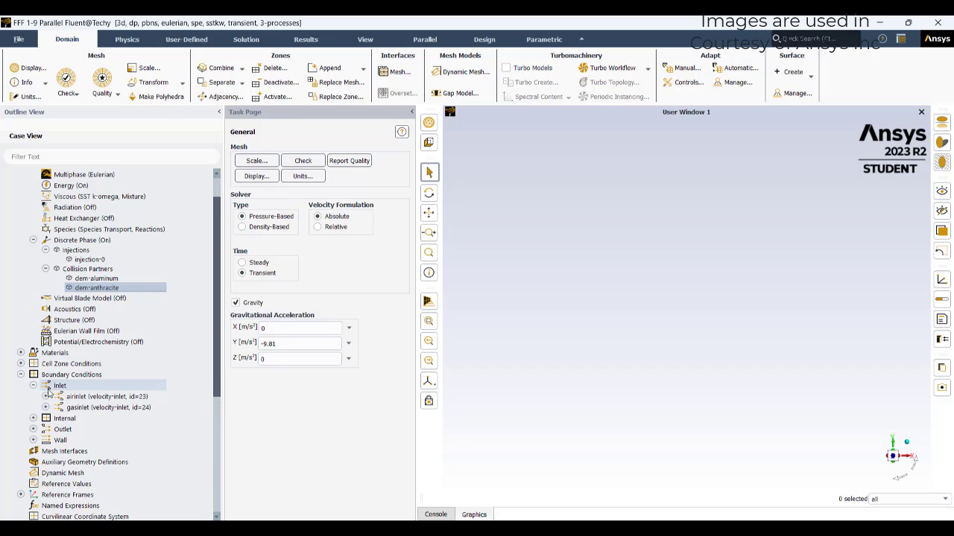
{"action": "double_click", "coordinate": [96, 396]}
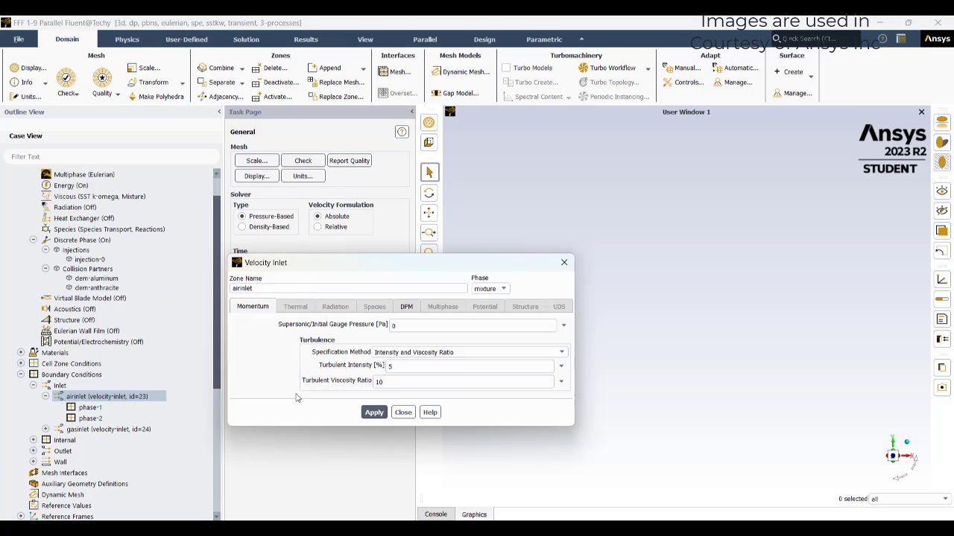
{"action": "left_click", "coordinate": [406, 310]}
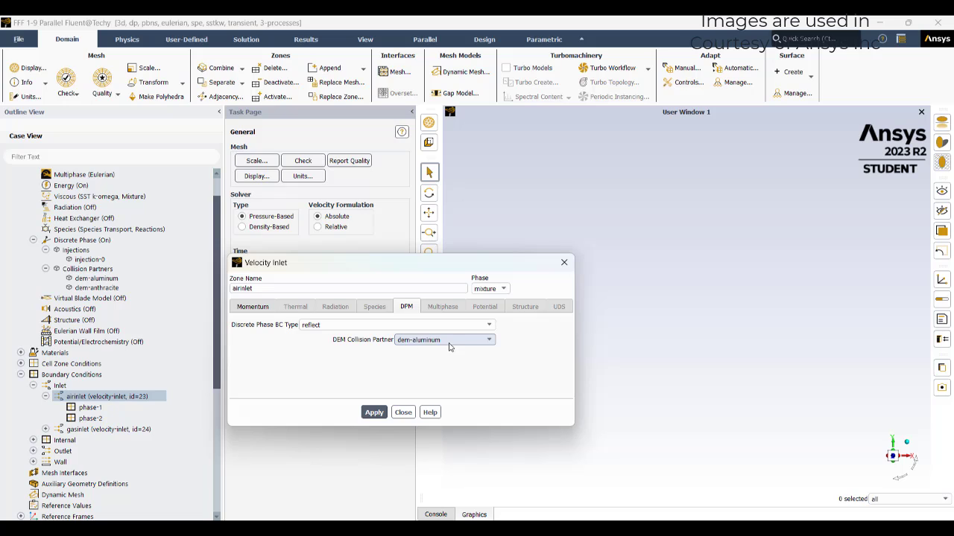
{"action": "left_click", "coordinate": [564, 262]}
{"action": "double_click", "coordinate": [124, 430]}
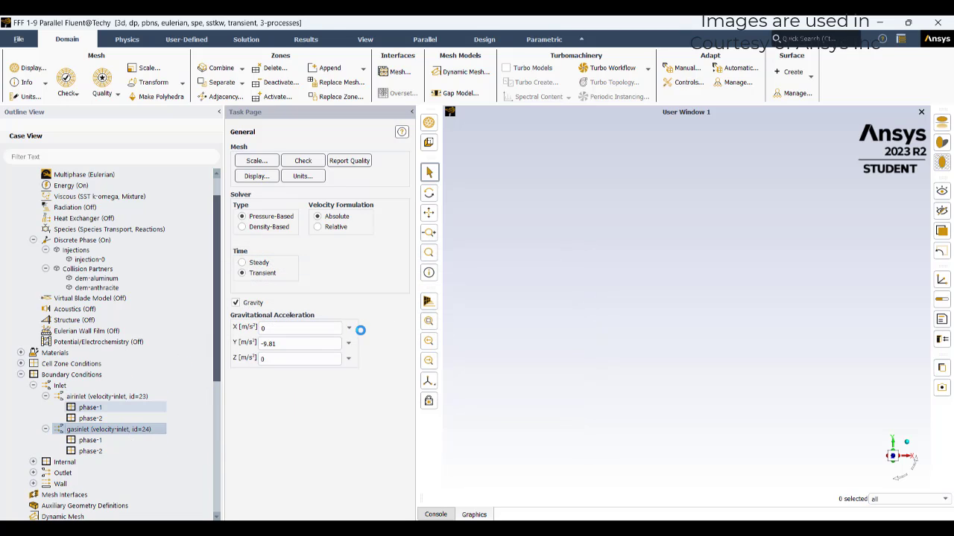
{"action": "left_click", "coordinate": [406, 308]}
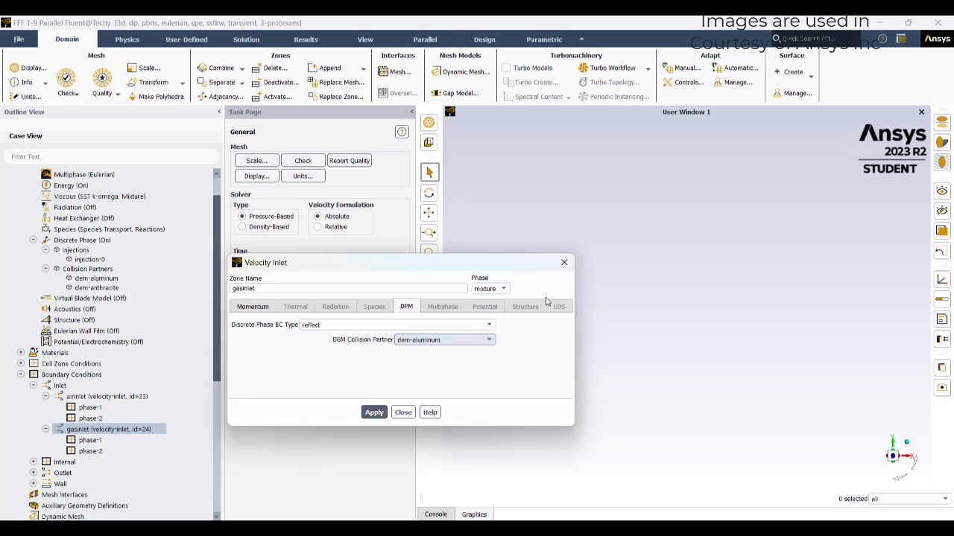
{"action": "left_click", "coordinate": [564, 263]}
Inspect the velocity and species mass fractions of phase-1 at airinlet, and close its boundary settings
{"action": "scroll", "coordinate": [80, 449], "scroll_direction": "down", "scroll_amount": 2}
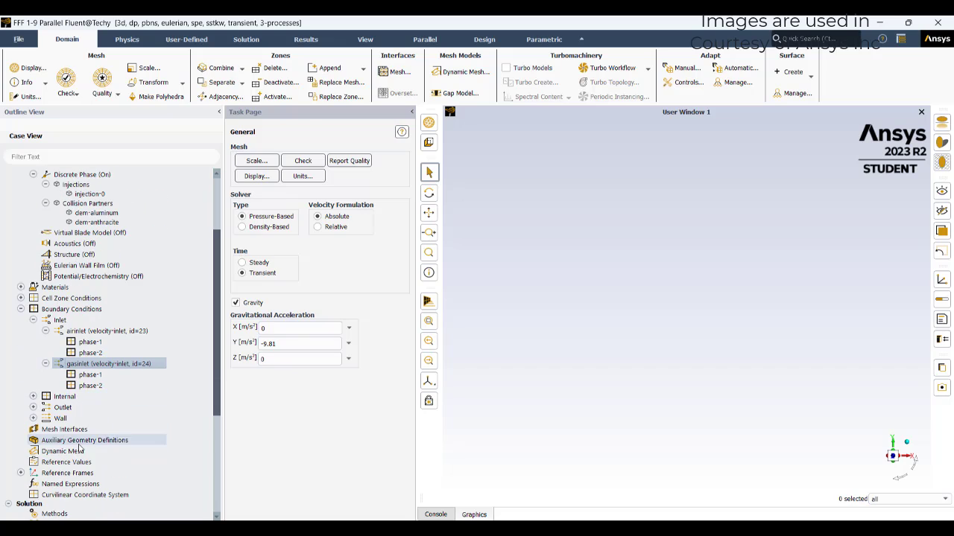
{"action": "left_click", "coordinate": [106, 348]}
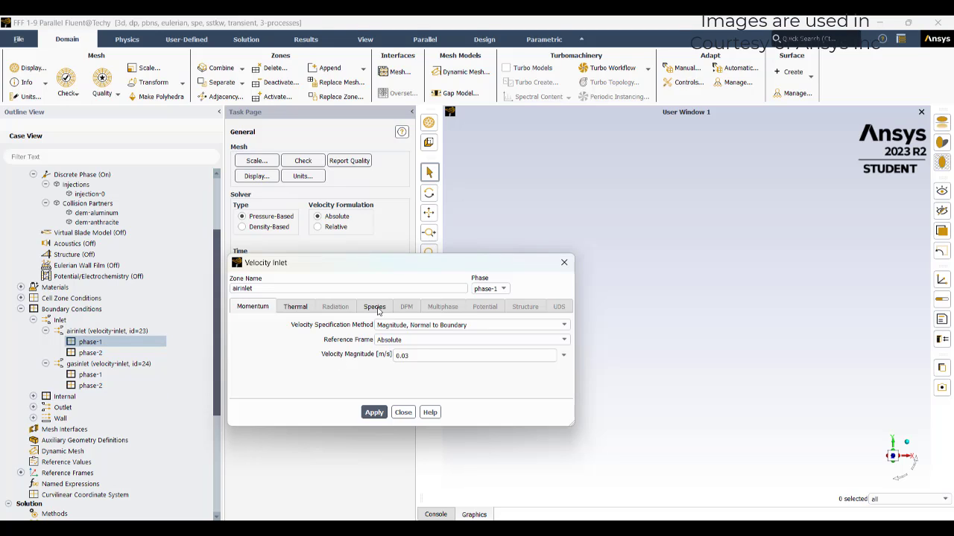
{"action": "left_click", "coordinate": [375, 307]}
{"action": "left_click", "coordinate": [283, 351]}
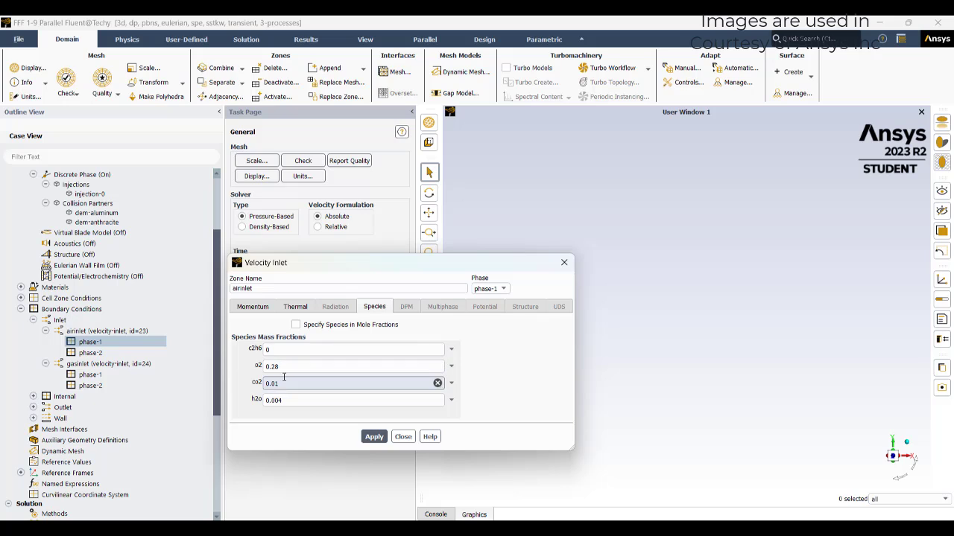
{"action": "left_click", "coordinate": [564, 263]}
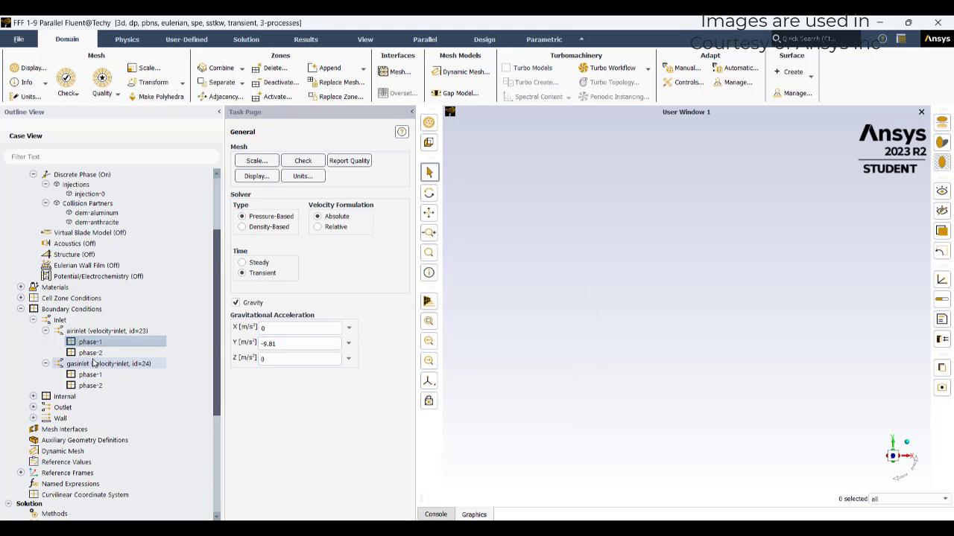
Inspect the velocity, temperature and species mass fractions of phase-1 at gasinlet, and close its boundary settings
{"action": "left_click", "coordinate": [89, 375]}
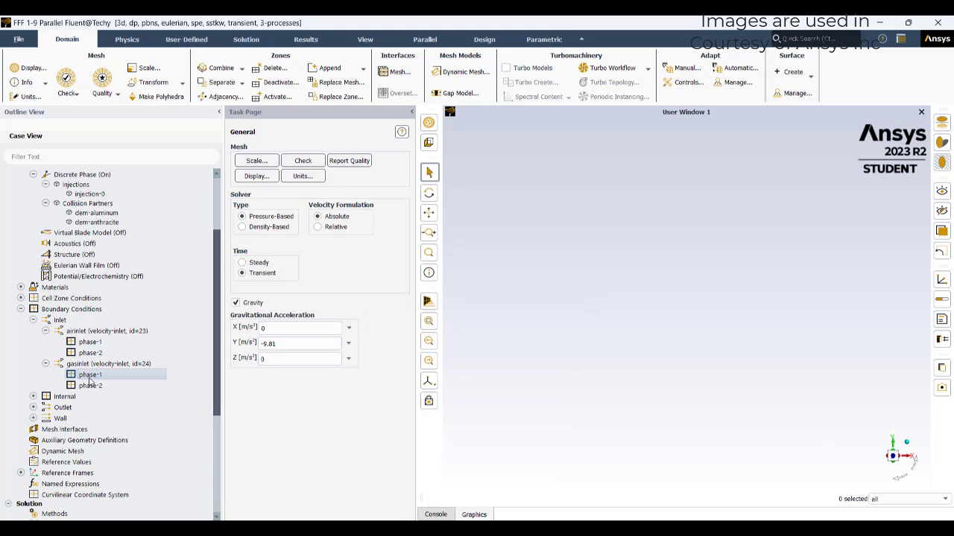
{"action": "double_click", "coordinate": [89, 378]}
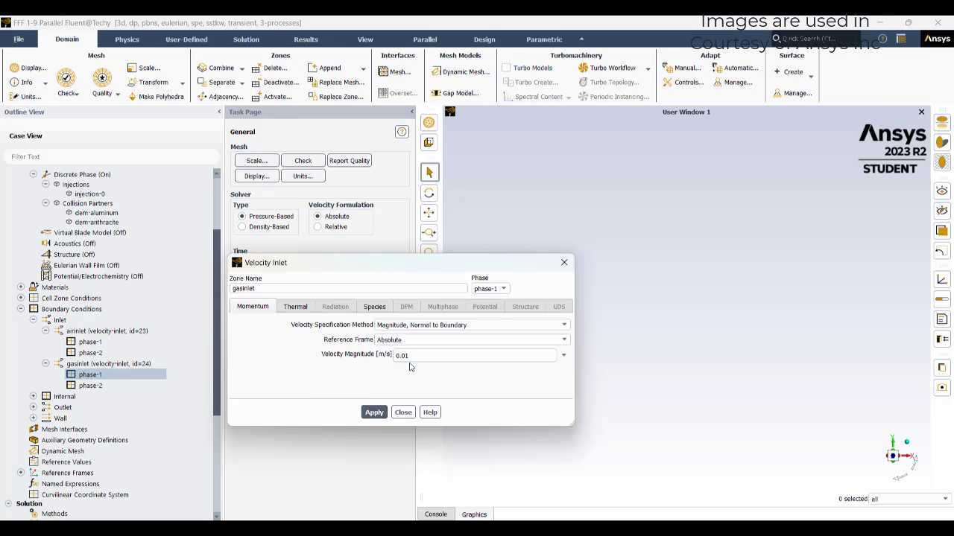
{"action": "left_click", "coordinate": [409, 356]}
{"action": "left_click", "coordinate": [295, 307]}
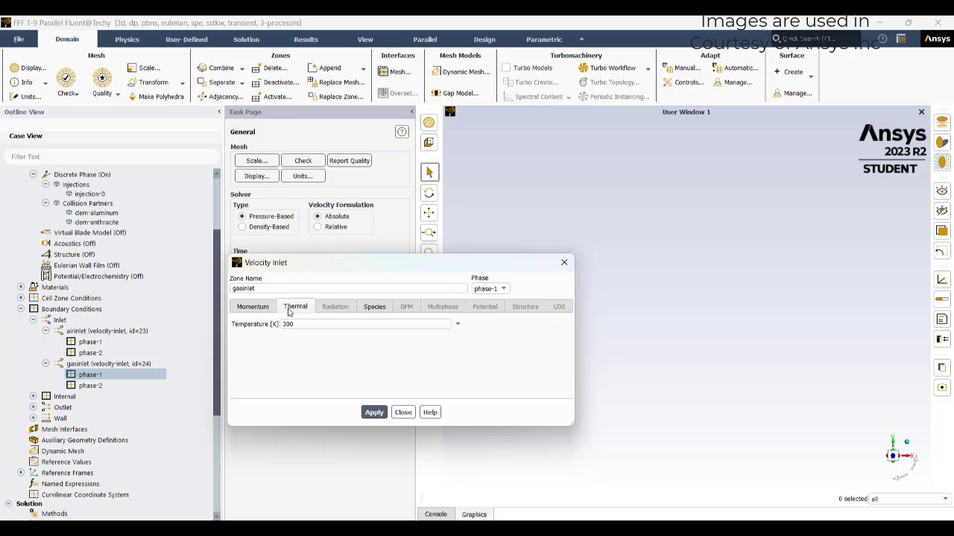
{"action": "left_click", "coordinate": [371, 311]}
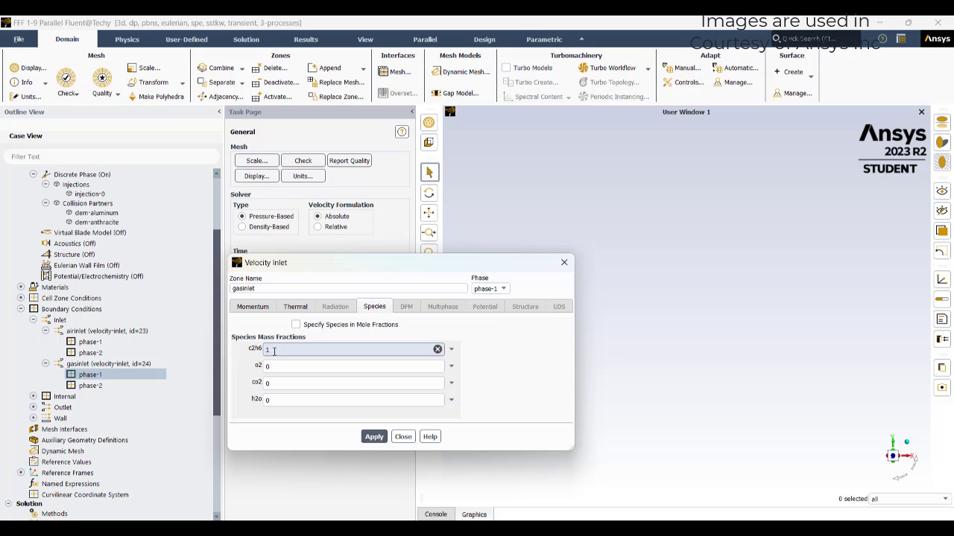
{"action": "left_click", "coordinate": [564, 262]}
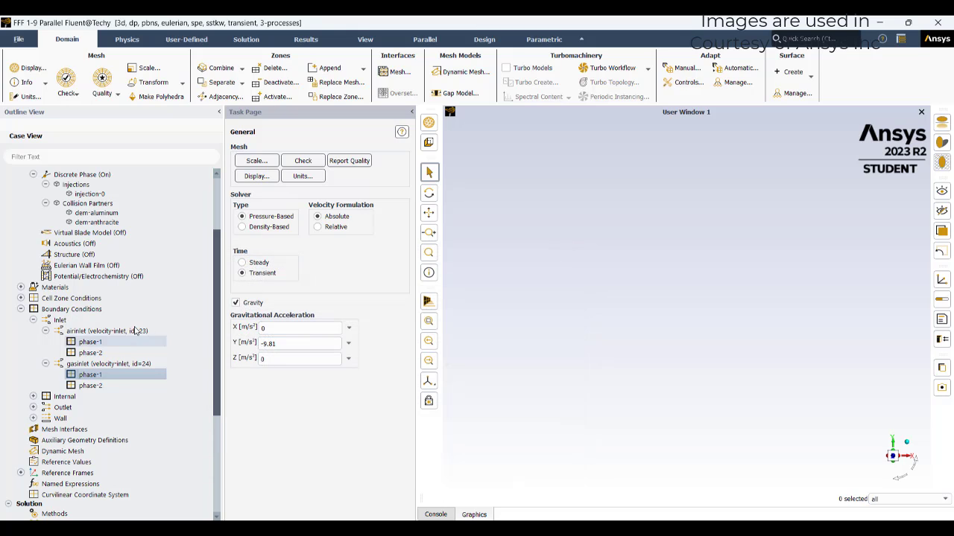
Recheck the temperature and velocity of phase-1 at airinlet, and close its boundary settings
{"action": "left_click", "coordinate": [96, 342]}
{"action": "double_click", "coordinate": [97, 342]}
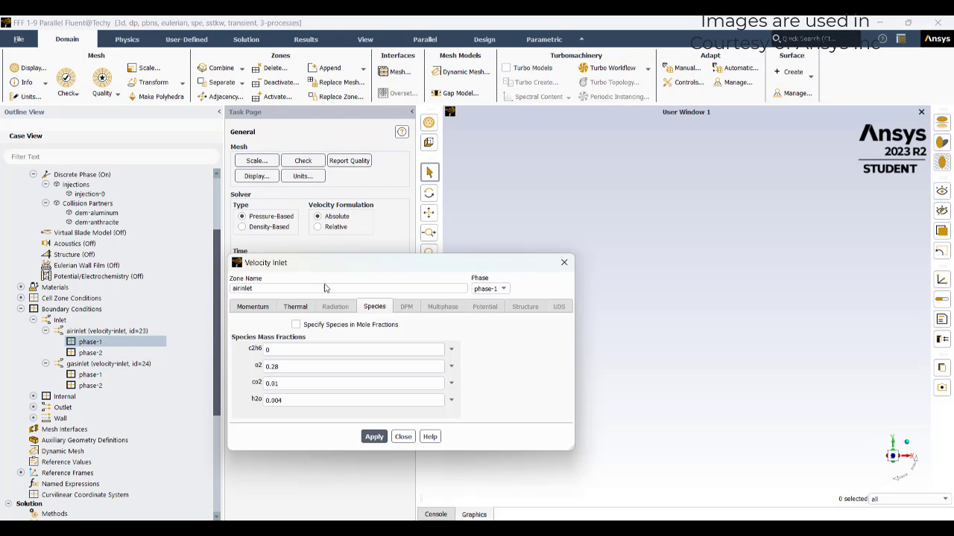
{"action": "left_click", "coordinate": [296, 308]}
{"action": "left_click", "coordinate": [252, 306]}
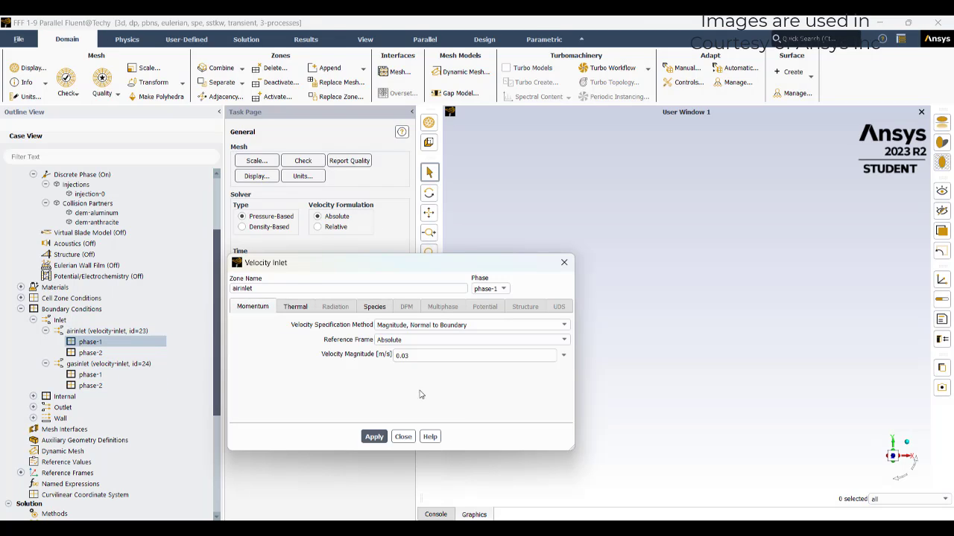
{"action": "left_click", "coordinate": [564, 262]}
Initialize the solution with standard initialization and review the phase-1 oxygen fraction and temperature among the initial values
{"action": "scroll", "coordinate": [71, 432], "scroll_direction": "down", "scroll_amount": 5}
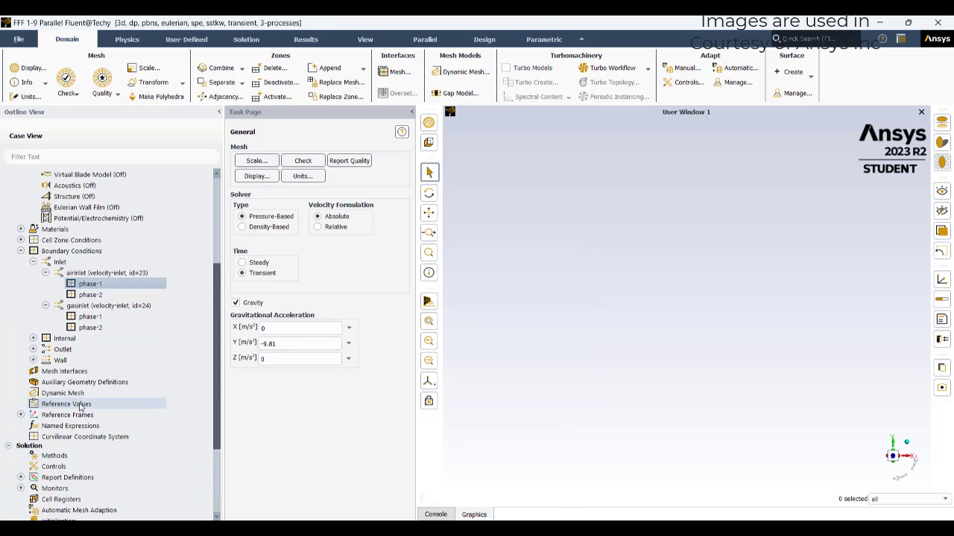
{"action": "scroll", "coordinate": [45, 433], "scroll_direction": "down", "scroll_amount": 2}
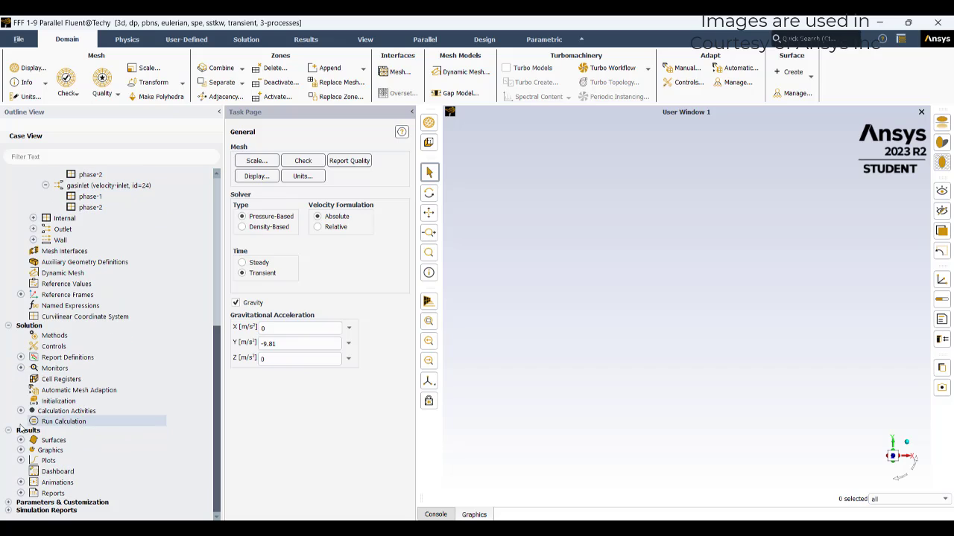
{"action": "left_click", "coordinate": [59, 401]}
{"action": "scroll", "coordinate": [270, 378], "scroll_direction": "down", "scroll_amount": 5}
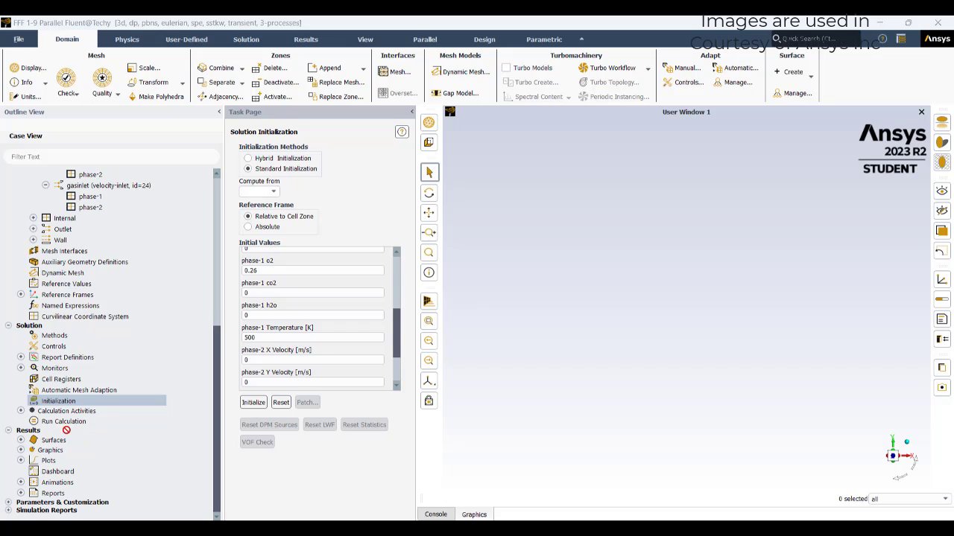
{"action": "left_click", "coordinate": [461, 289]}
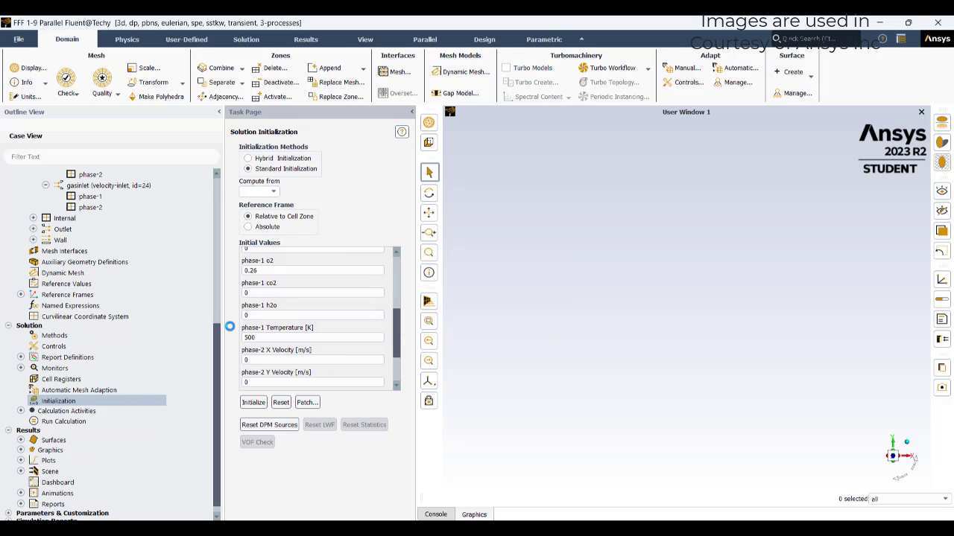
{"action": "left_click", "coordinate": [253, 339]}
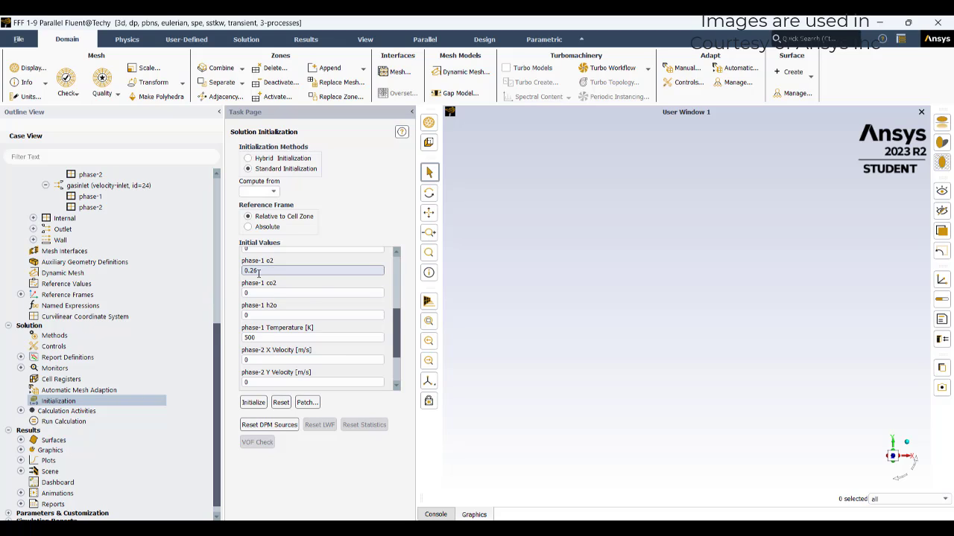
Run the calculation with a time step size of 1e-8 s and stop it at the end of the current time step
{"action": "left_click", "coordinate": [68, 424]}
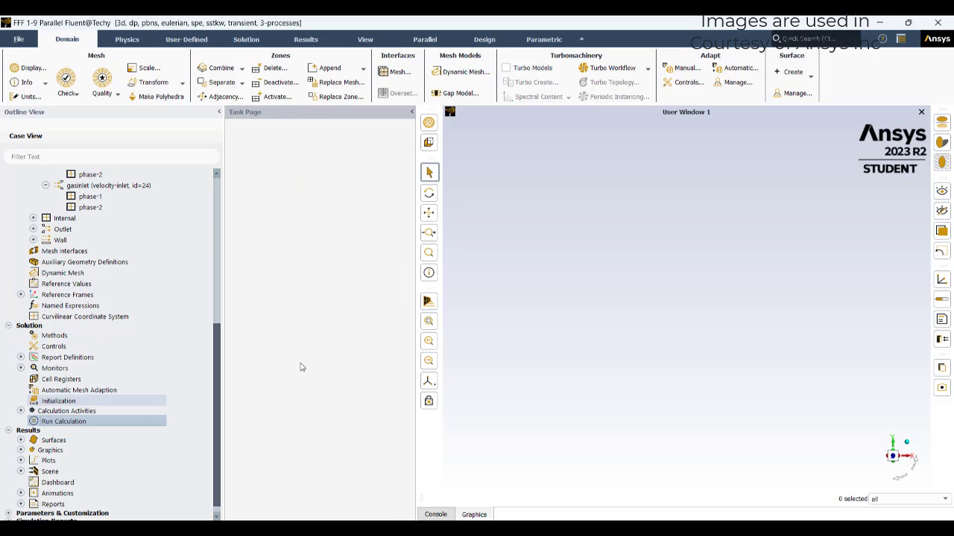
{"action": "left_click_drag", "start_coordinate": [309, 230], "coordinate": [156, 261]}
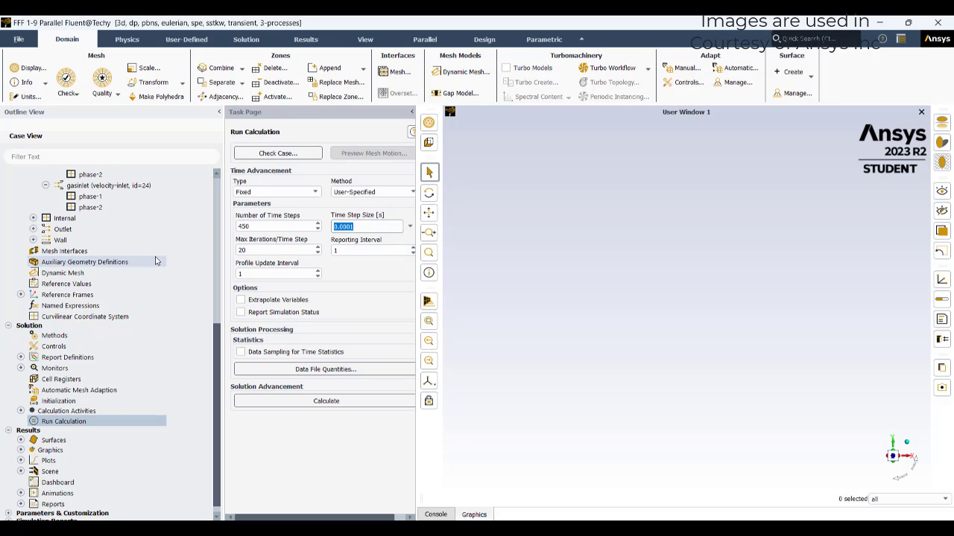
{"action": "type", "text": "1e-8"}
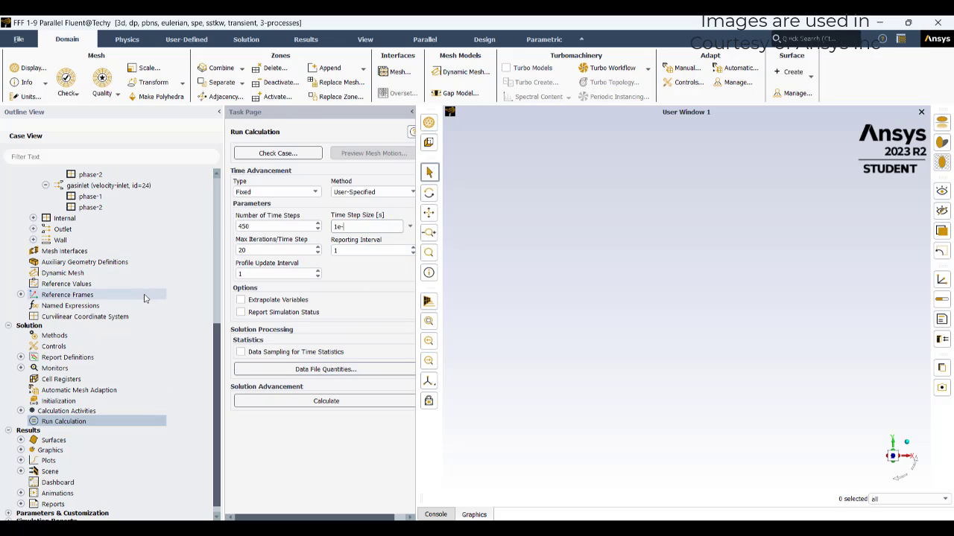
{"action": "left_click", "coordinate": [305, 402]}
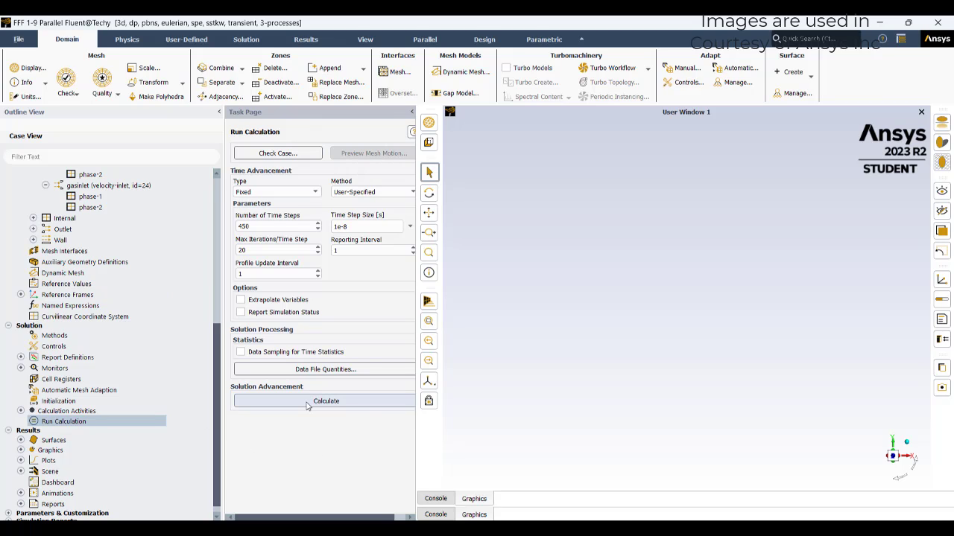
{"action": "left_click", "coordinate": [435, 499]}
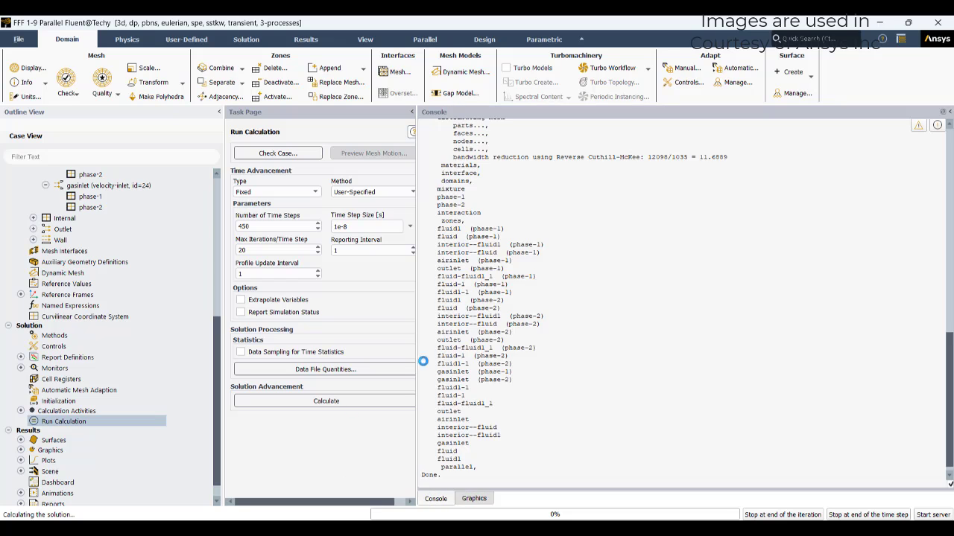
{"action": "left_click", "coordinate": [872, 515]}
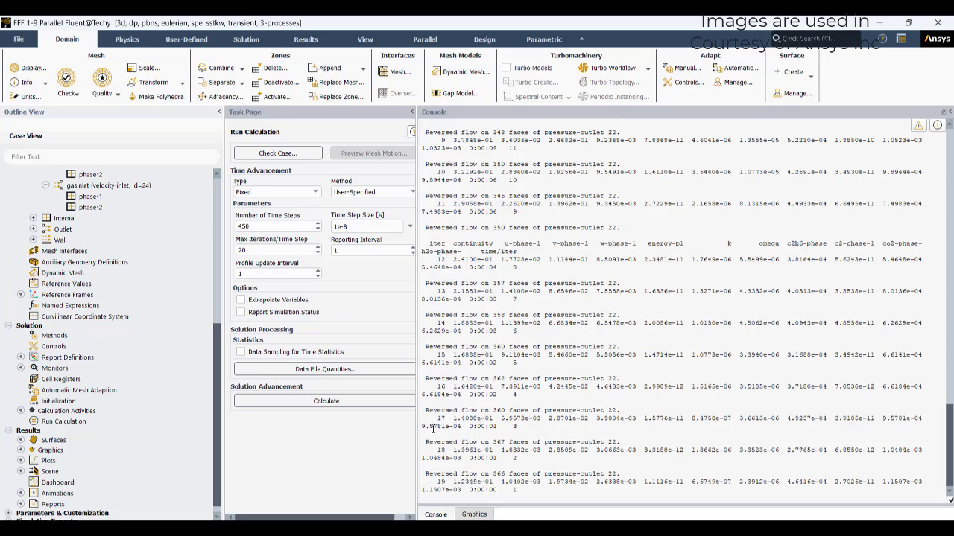
Display particle-tracks-1 for injection-0 as spheres colored by particle velocity magnitude, and examine the particle bed up close
{"action": "left_click", "coordinate": [21, 450]}
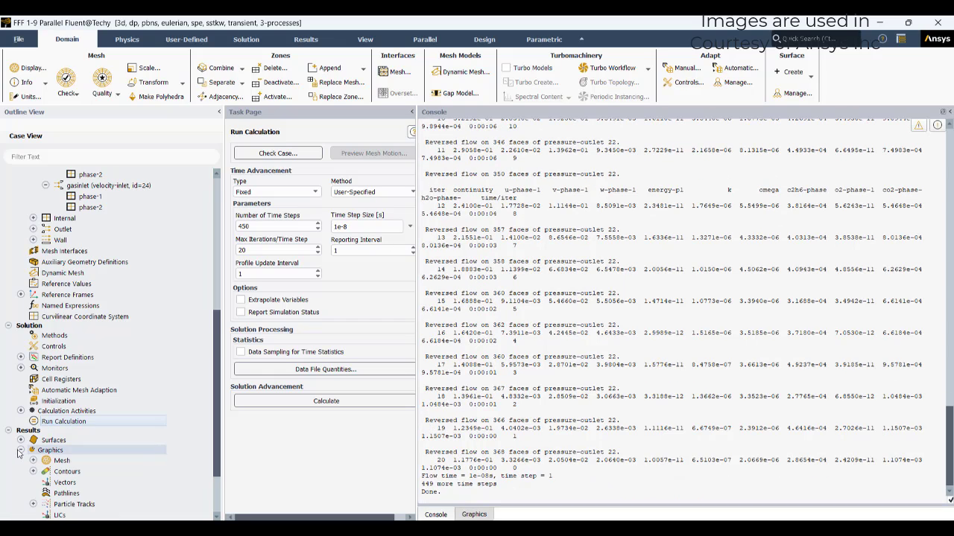
{"action": "left_click", "coordinate": [33, 505]}
{"action": "scroll", "coordinate": [93, 471], "scroll_direction": "down", "scroll_amount": 3}
{"action": "left_click", "coordinate": [103, 430]}
{"action": "double_click", "coordinate": [103, 430]}
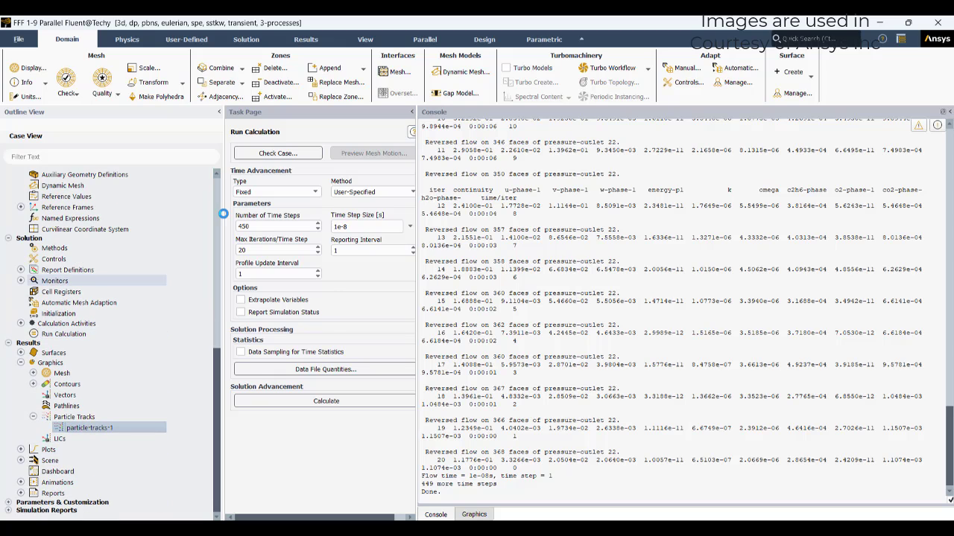
{"action": "left_click", "coordinate": [481, 516]}
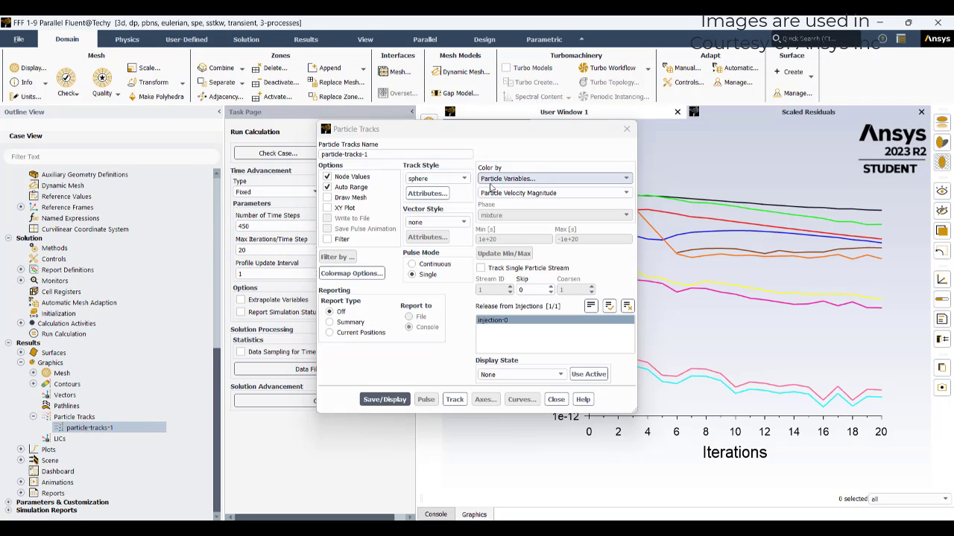
{"action": "left_click", "coordinate": [399, 401]}
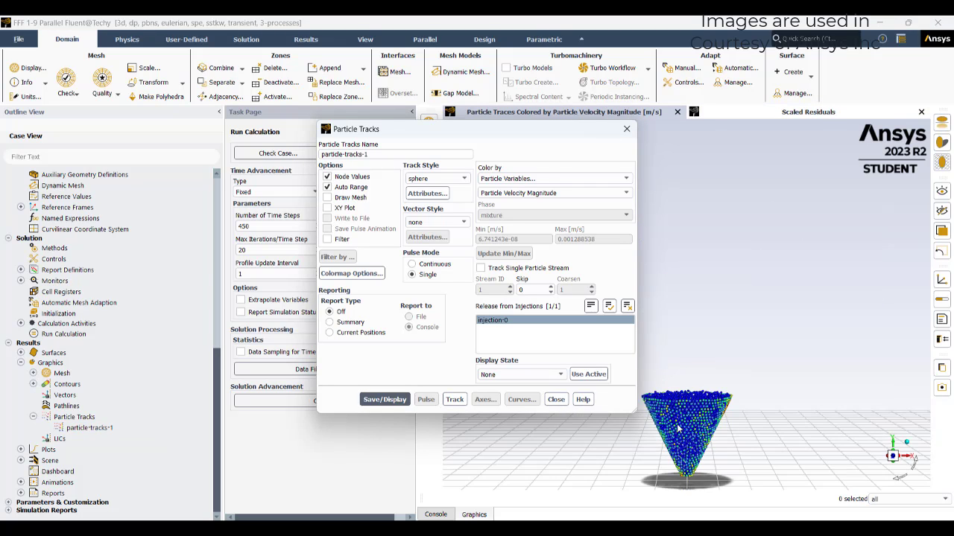
{"action": "scroll", "coordinate": [678, 432], "scroll_direction": "up", "scroll_amount": 3}
{"action": "scroll", "coordinate": [678, 432], "scroll_direction": "up", "scroll_amount": 5}
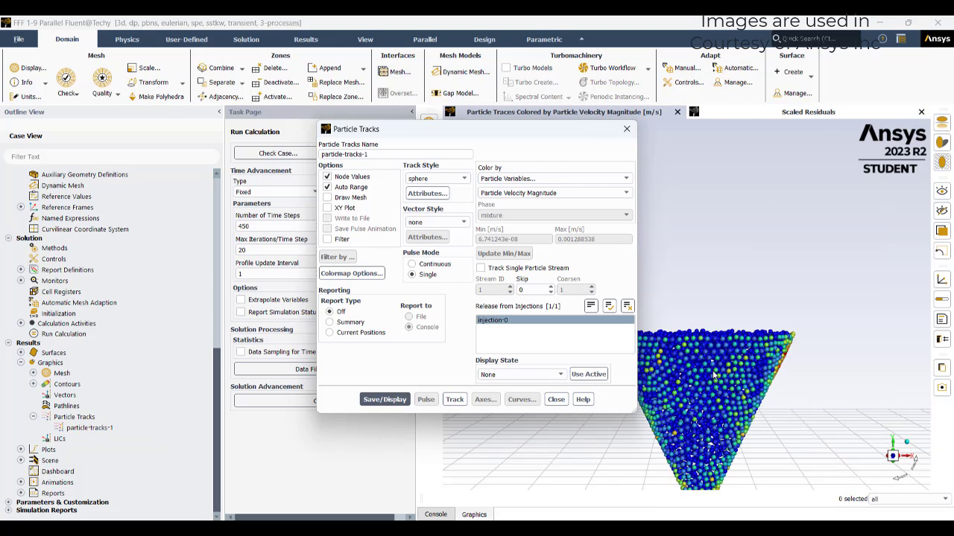
Set the particle sphere scale to 10, redisplay particle-tracks-1, examine the particle bed up close and close its settings
{"action": "left_click_drag", "start_coordinate": [725, 410], "coordinate": [731, 212]}
{"action": "scroll", "coordinate": [752, 261], "scroll_direction": "up", "scroll_amount": 8}
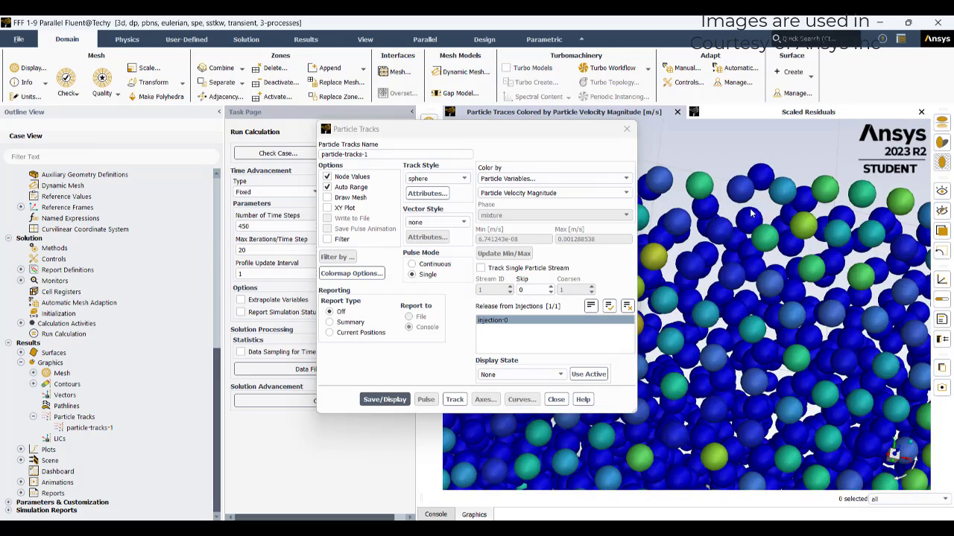
{"action": "scroll", "coordinate": [777, 202], "scroll_direction": "up", "scroll_amount": 2}
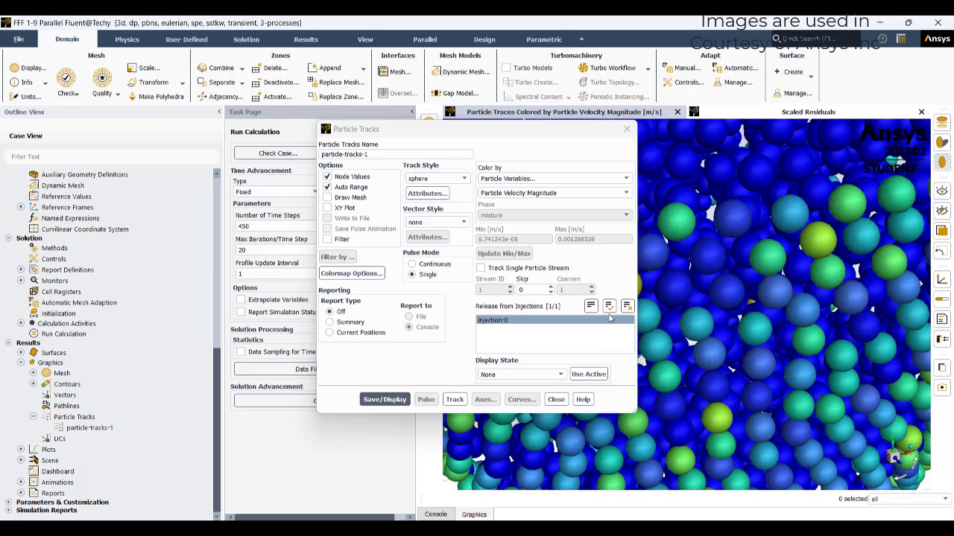
{"action": "left_click", "coordinate": [427, 193]}
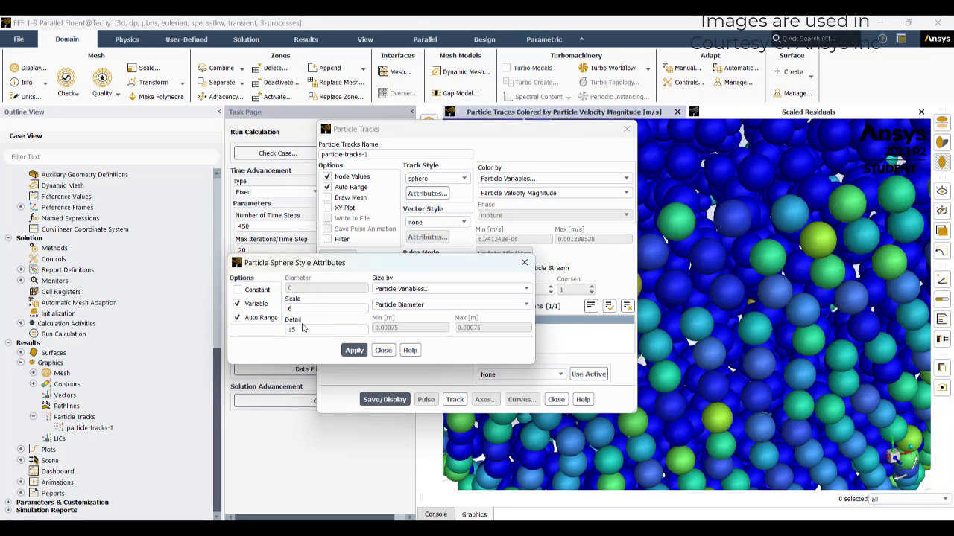
{"action": "left_click", "coordinate": [298, 308]}
{"action": "double_click", "coordinate": [289, 308]}
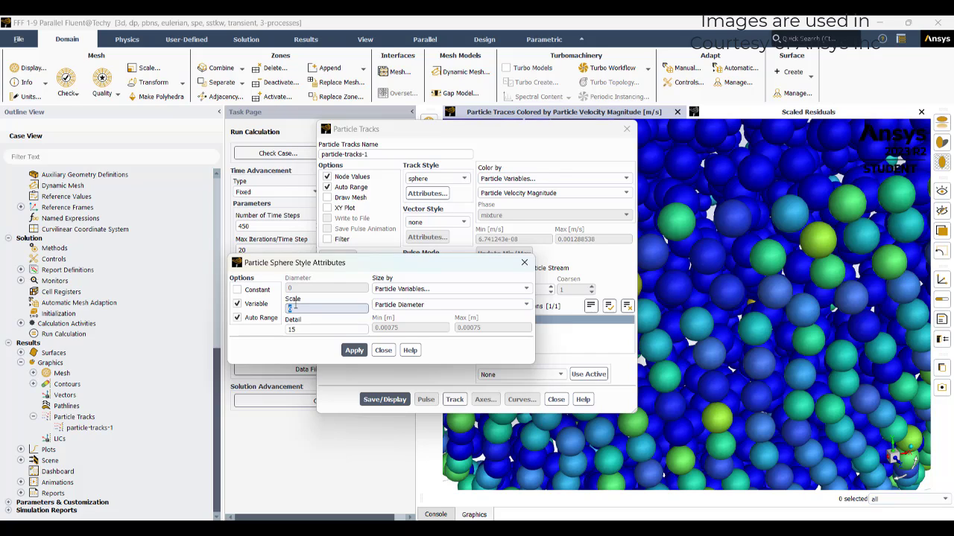
{"action": "type", "text": "10"}
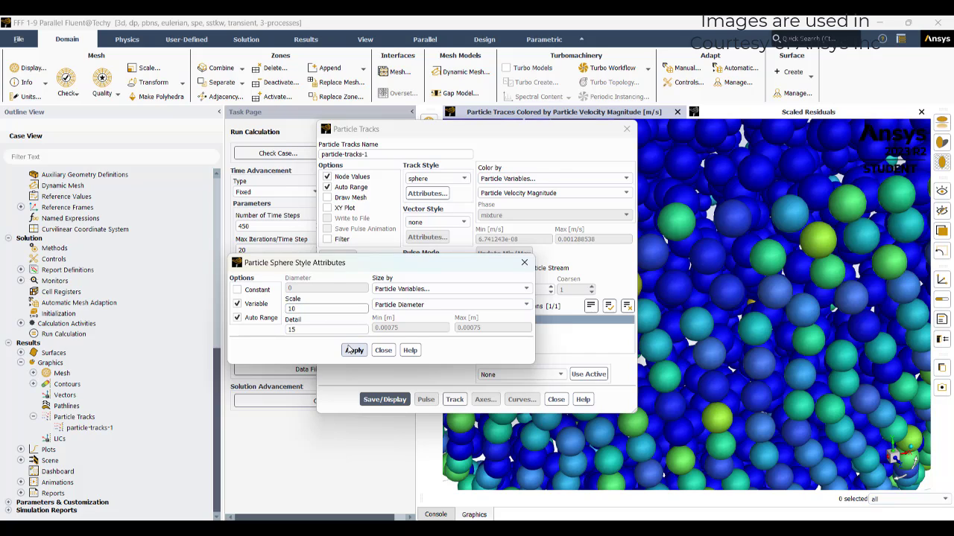
{"action": "left_click", "coordinate": [349, 350]}
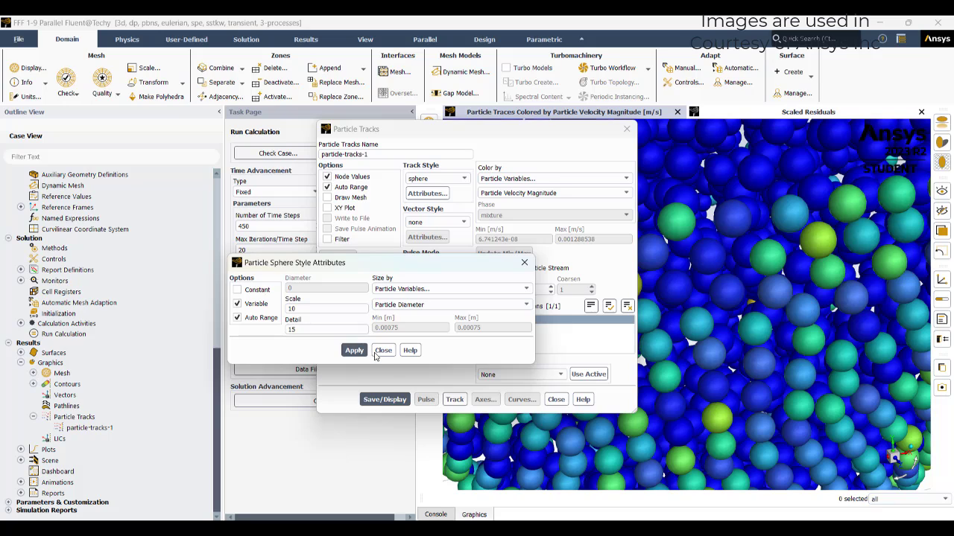
{"action": "left_click", "coordinate": [382, 350]}
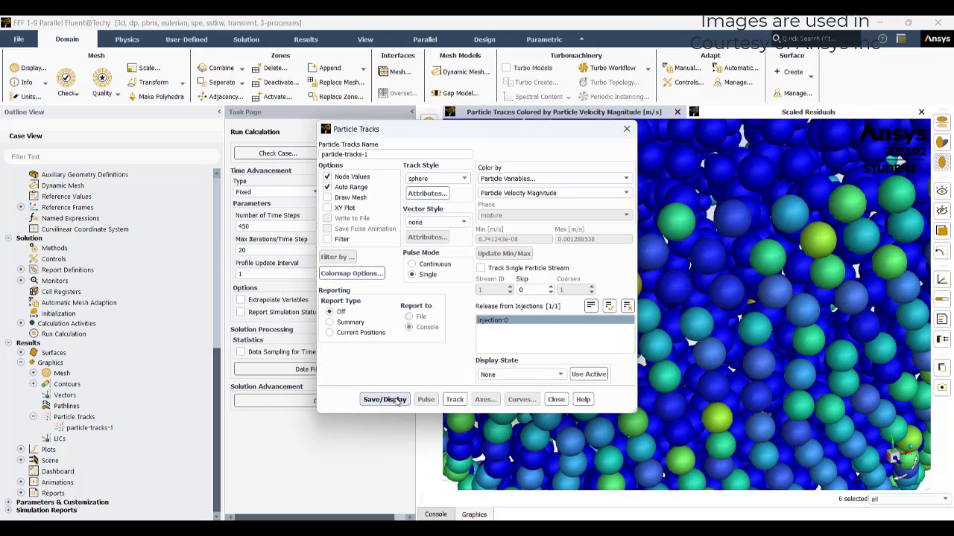
{"action": "left_click", "coordinate": [396, 400]}
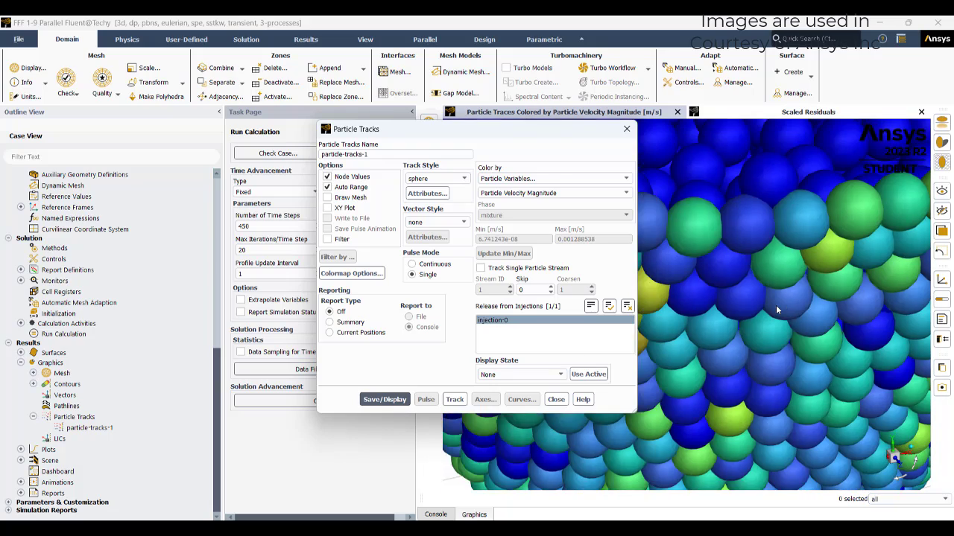
{"action": "scroll", "coordinate": [777, 307], "scroll_direction": "down", "scroll_amount": 10}
{"action": "scroll", "coordinate": [777, 274], "scroll_direction": "up", "scroll_amount": 6}
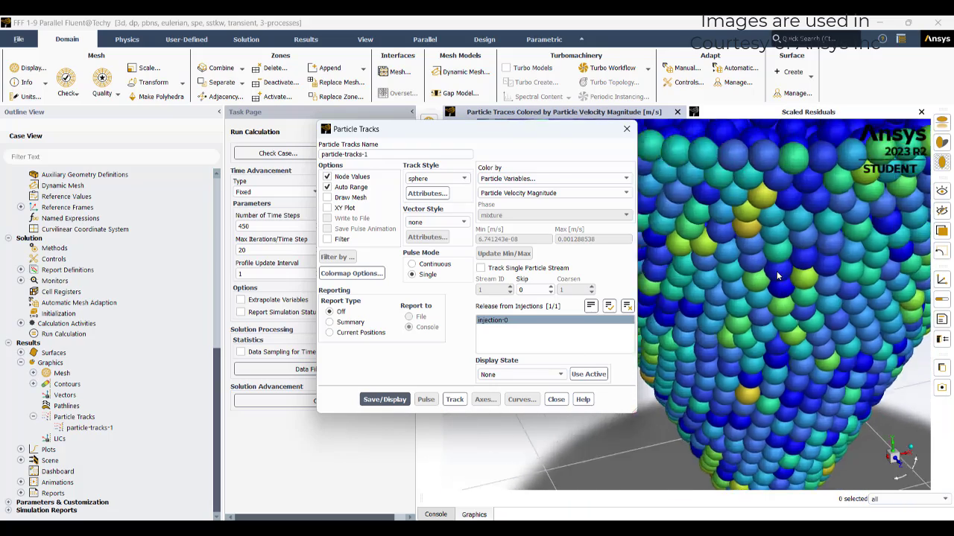
{"action": "scroll", "coordinate": [794, 291], "scroll_direction": "up", "scroll_amount": 4}
{"action": "left_click", "coordinate": [555, 399]}
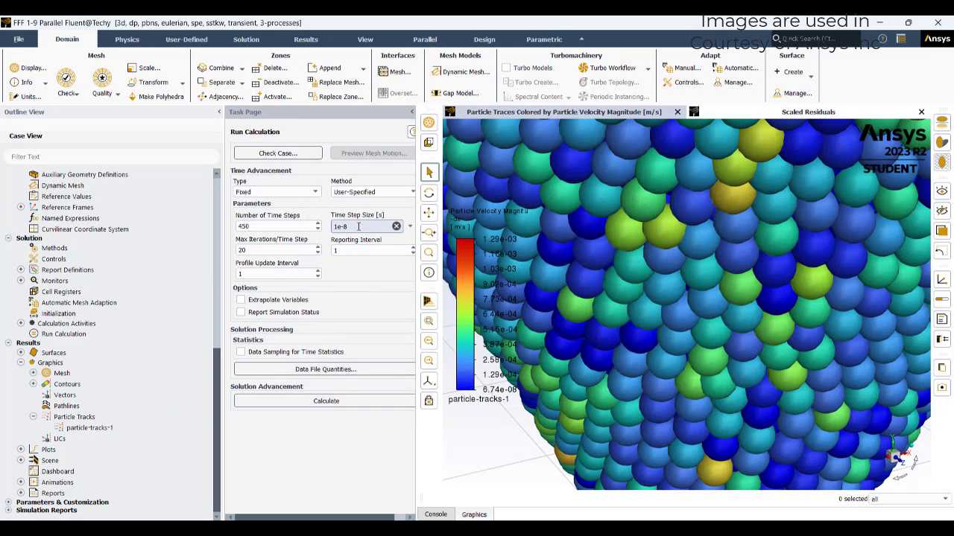
Set the time step size for the calculation to 1e-4 s
{"action": "left_click", "coordinate": [358, 226]}
{"action": "type", "text": "1e-4"}
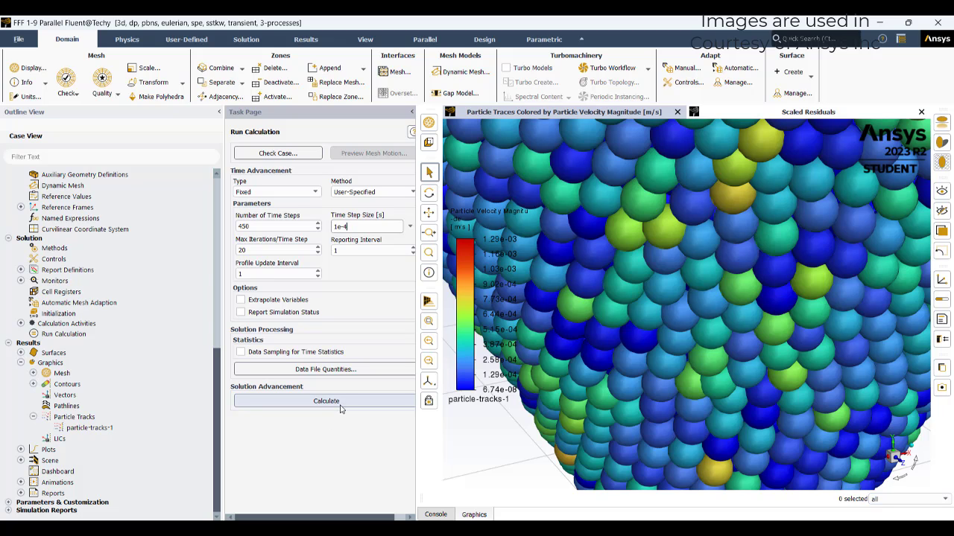
{"action": "scroll", "coordinate": [762, 321], "scroll_direction": "down", "scroll_amount": 5}
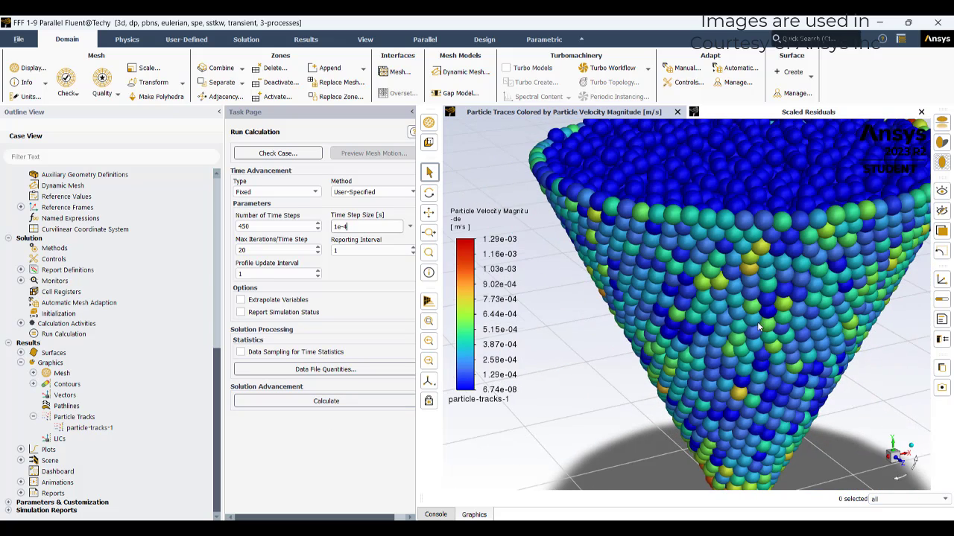
Display mesh-1 with the faces of the inlet, outlet and wall surfaces, and close its settings
{"action": "double_click", "coordinate": [62, 373]}
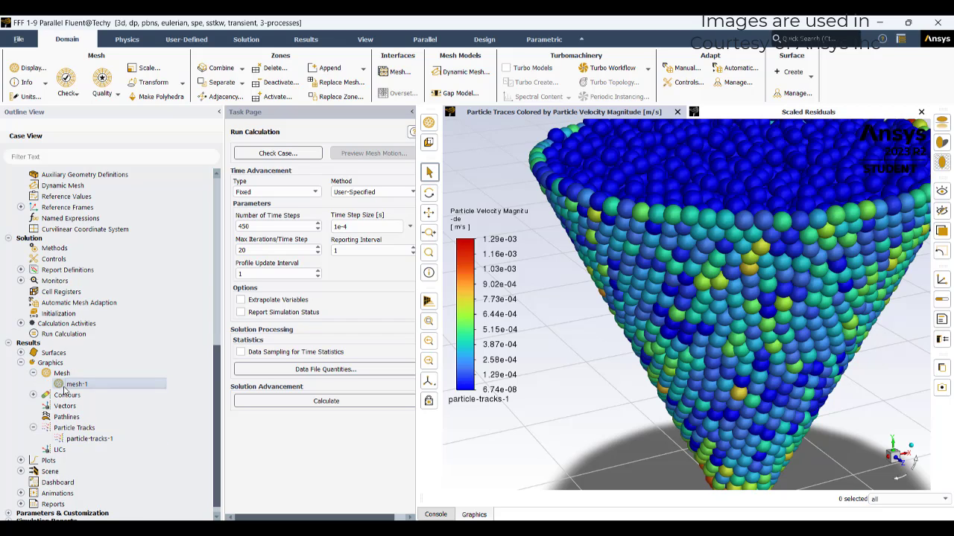
{"action": "double_click", "coordinate": [71, 384]}
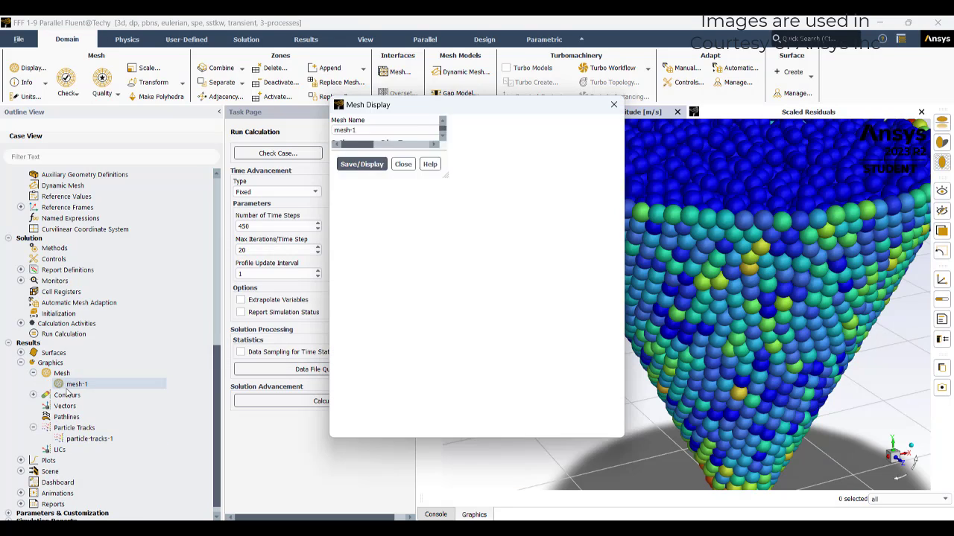
{"action": "left_click", "coordinate": [449, 423]}
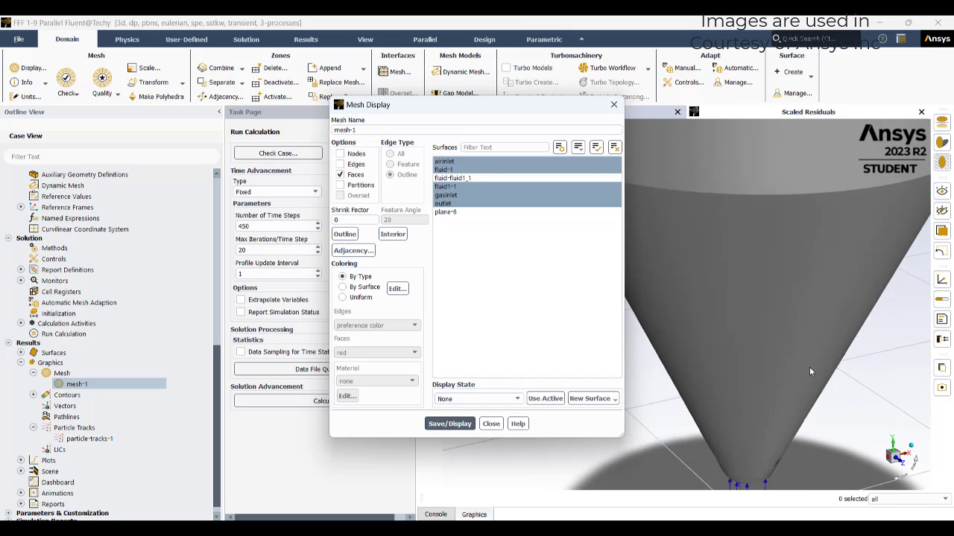
{"action": "scroll", "coordinate": [809, 366], "scroll_direction": "down", "scroll_amount": 5}
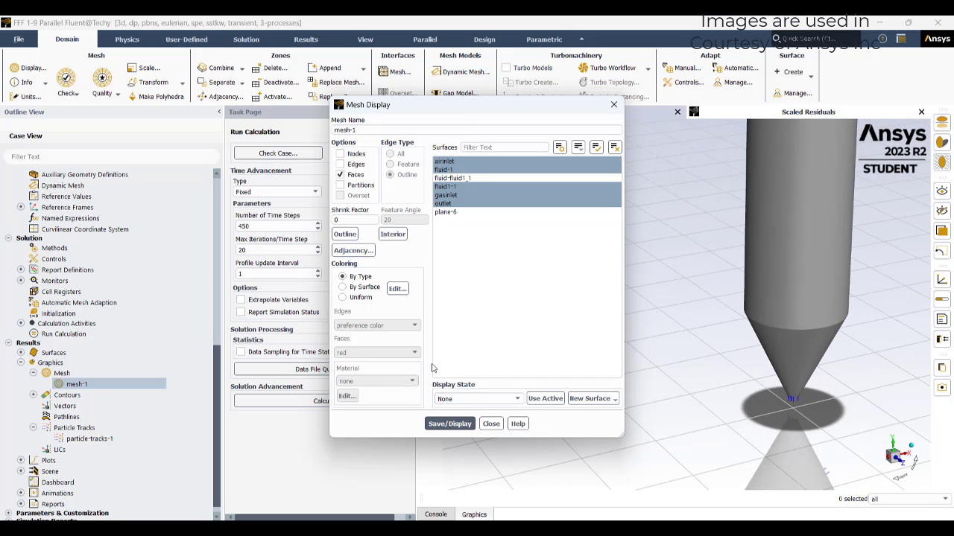
{"action": "left_click", "coordinate": [491, 424]}
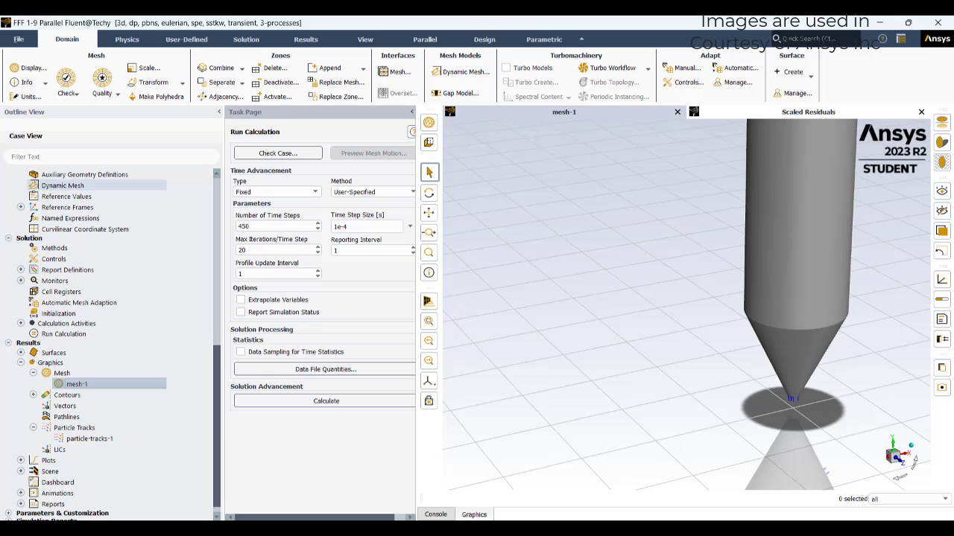
Save and display scene-1 combining particle-tracks-1 with mesh-1 at 79 transparency, and close the scene settings
{"action": "left_click", "coordinate": [21, 472]}
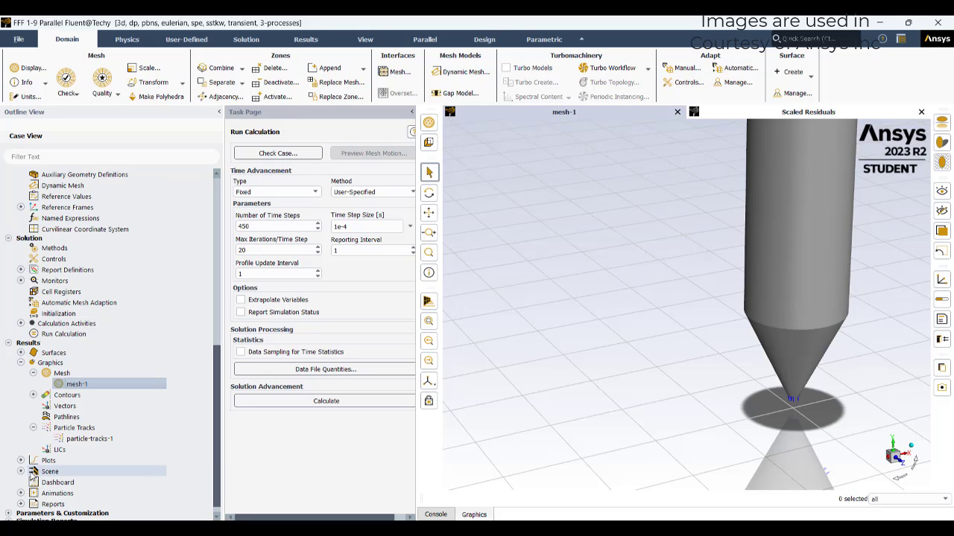
{"action": "left_click", "coordinate": [52, 483]}
{"action": "double_click", "coordinate": [53, 482]}
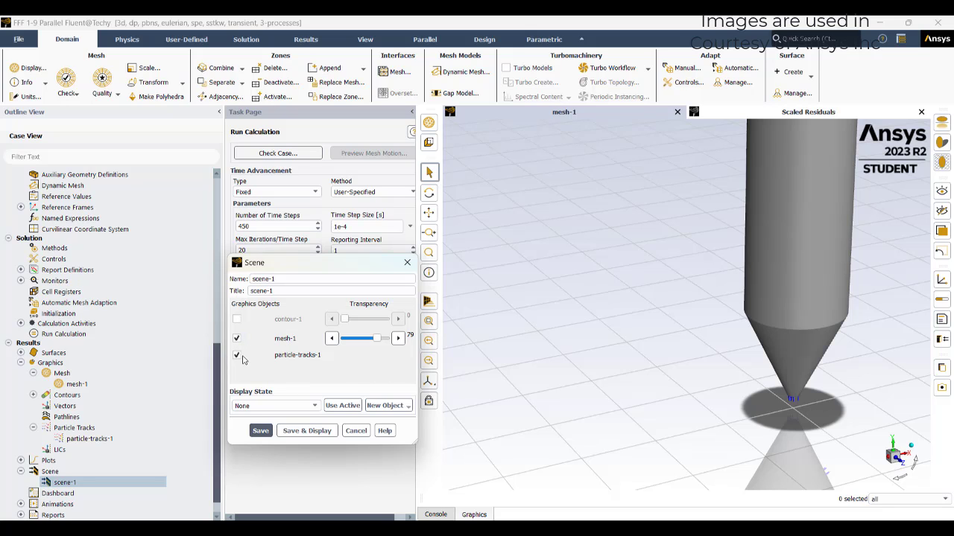
{"action": "left_click", "coordinate": [307, 430]}
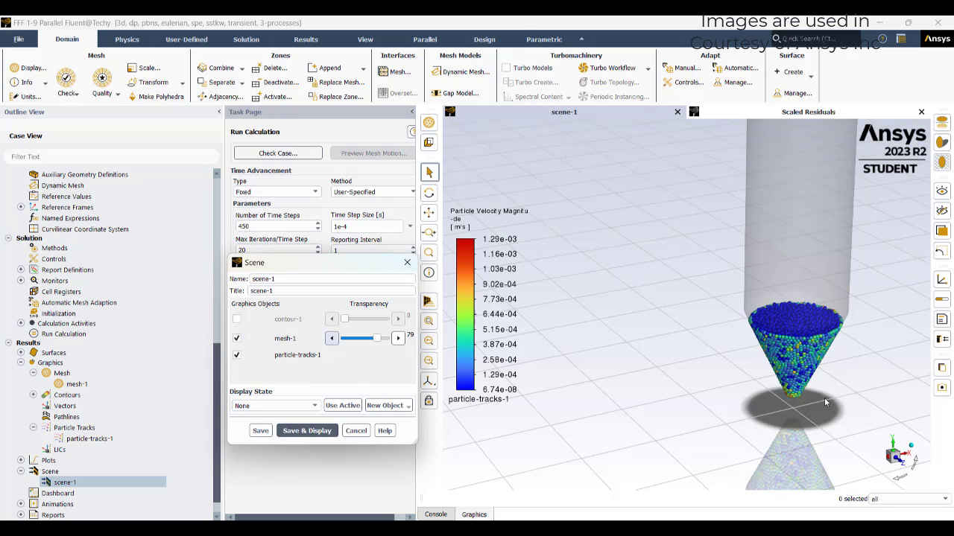
{"action": "left_click", "coordinate": [356, 431]}
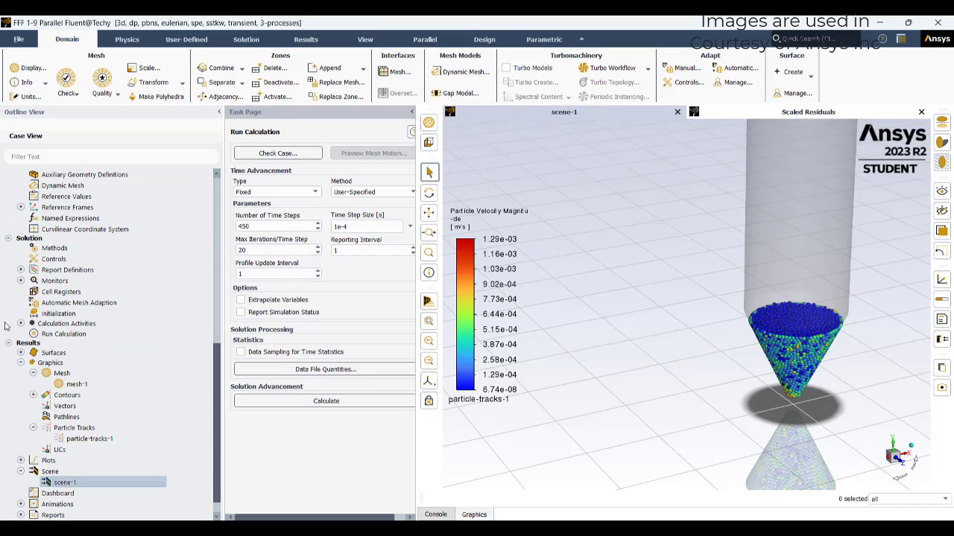
Accept the animation-1 definition recording scene-1 every 5 time steps as HSF files, and start the calculation
{"action": "left_click", "coordinate": [21, 323]}
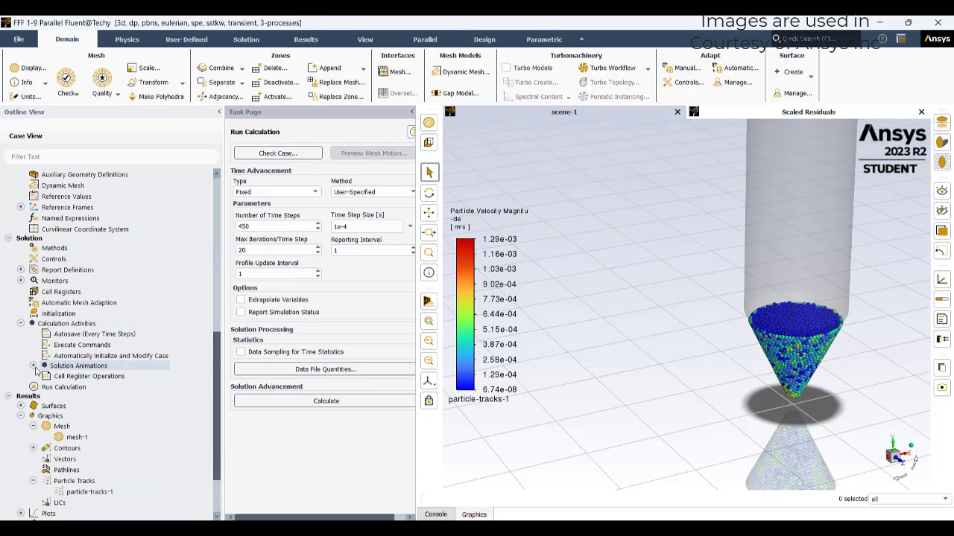
{"action": "left_click", "coordinate": [33, 366]}
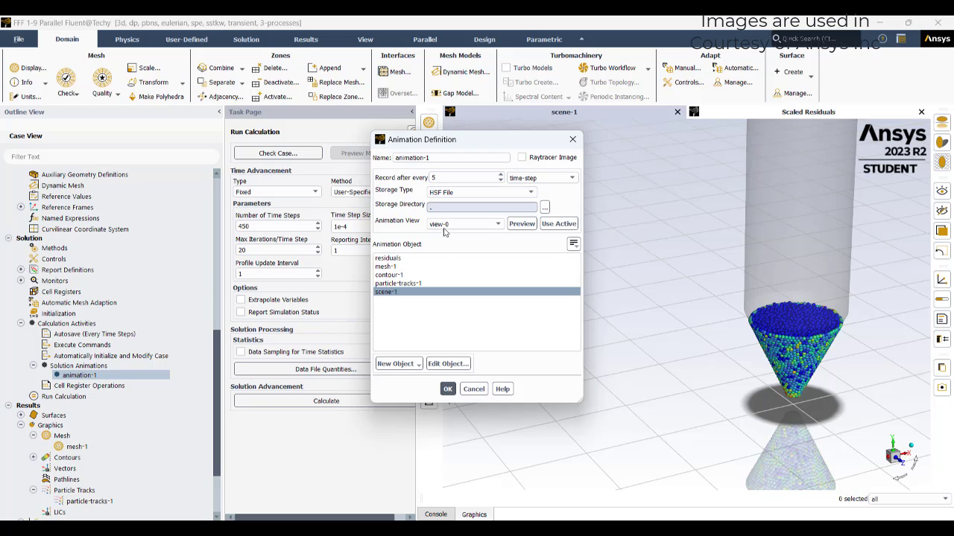
{"action": "left_click", "coordinate": [447, 390]}
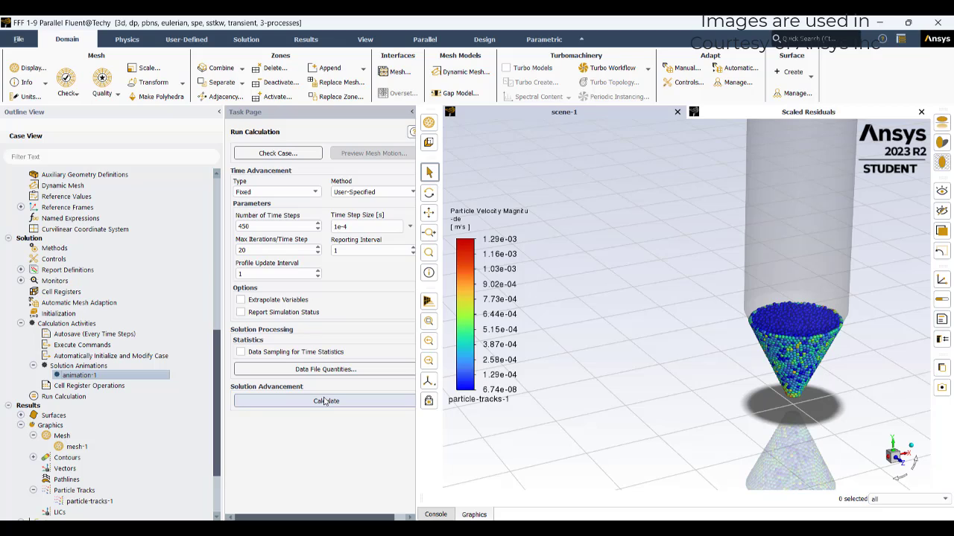
{"action": "left_click", "coordinate": [325, 400]}
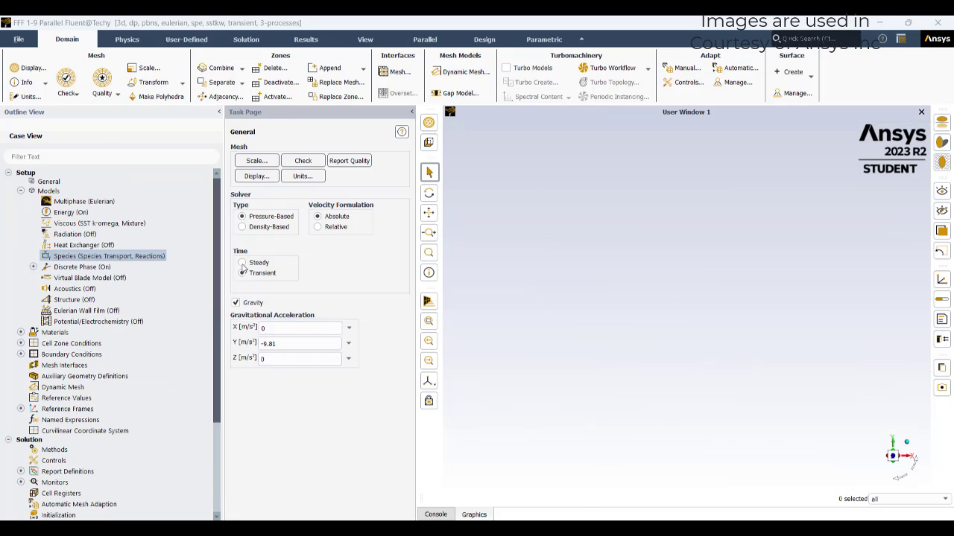
Review the reactants, products and Arrhenius rate of the phase-1 ethane-air reaction in the species model, and close all its dialogs
{"action": "double_click", "coordinate": [109, 255]}
{"action": "left_click", "coordinate": [538, 301]}
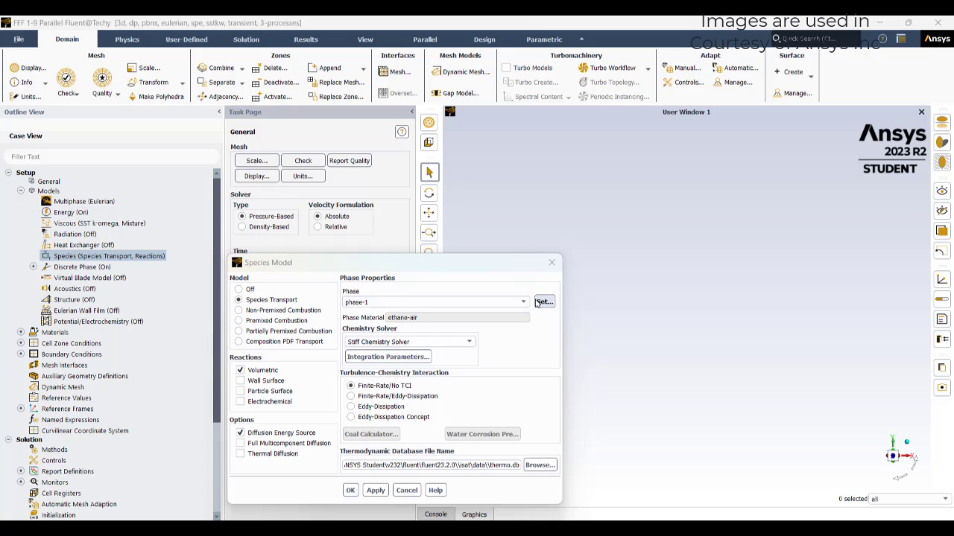
{"action": "left_click", "coordinate": [363, 312]}
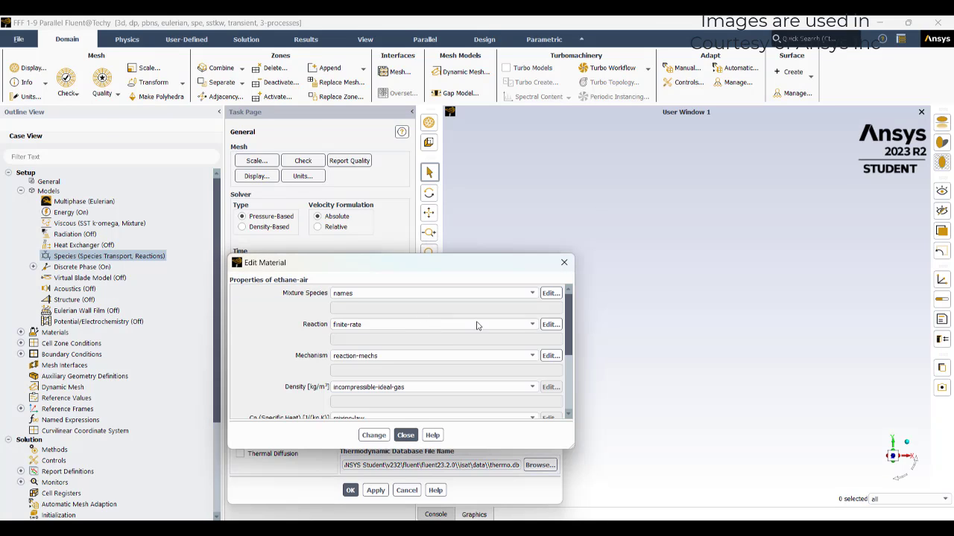
{"action": "left_click", "coordinate": [551, 325]}
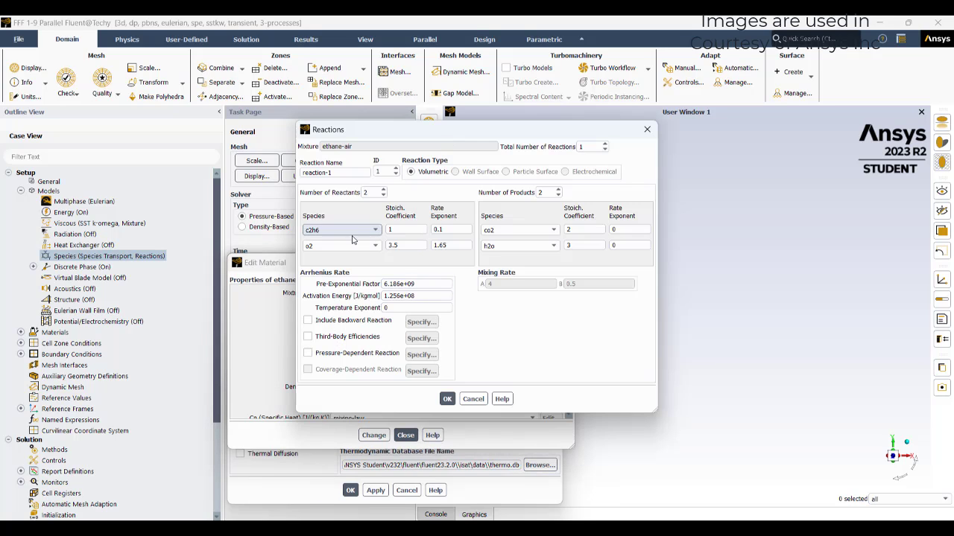
{"action": "double_click", "coordinate": [428, 296]}
{"action": "left_click_drag", "start_coordinate": [435, 284], "coordinate": [316, 268]}
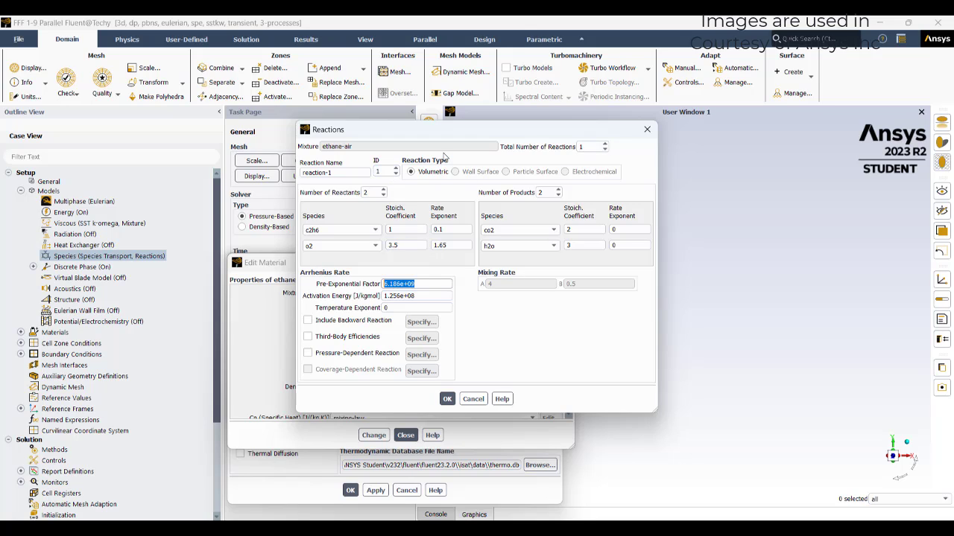
{"action": "left_click", "coordinate": [461, 400]}
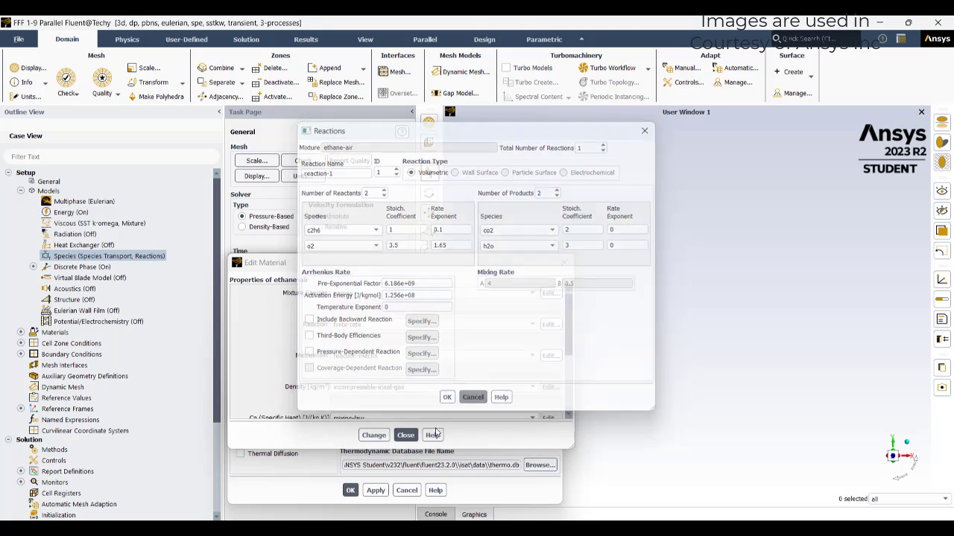
{"action": "left_click", "coordinate": [408, 437]}
{"action": "left_click", "coordinate": [400, 493]}
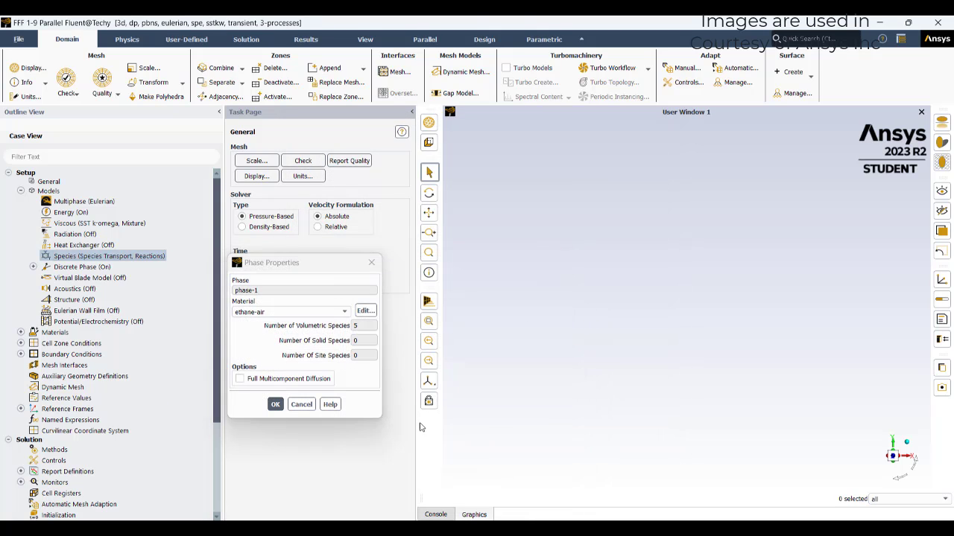
{"action": "left_click", "coordinate": [312, 406]}
Play back animation-1 at fast-forward speed to examine the particle motion in the reactor, and close the playback
{"action": "scroll", "coordinate": [33, 492], "scroll_direction": "down", "scroll_amount": 4}
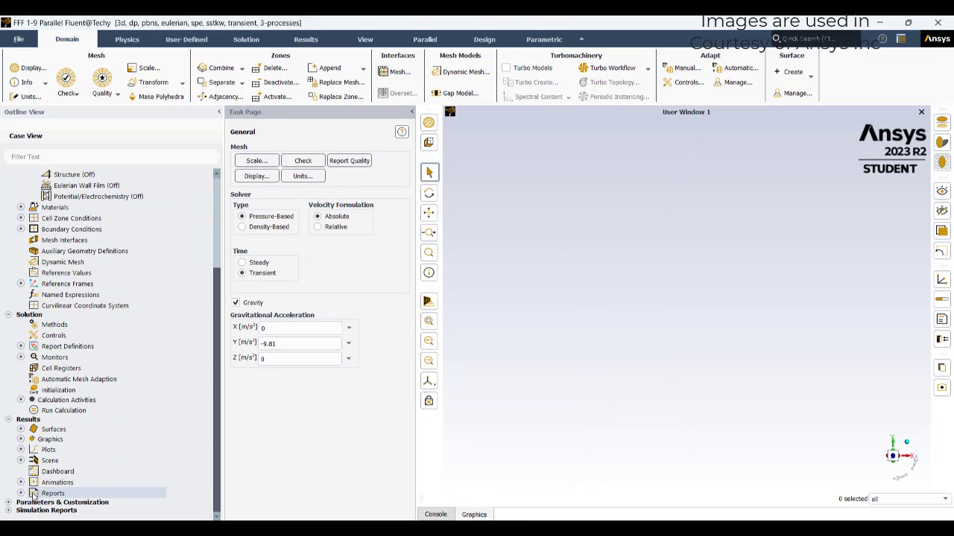
{"action": "left_click", "coordinate": [20, 483]}
{"action": "double_click", "coordinate": [66, 494]}
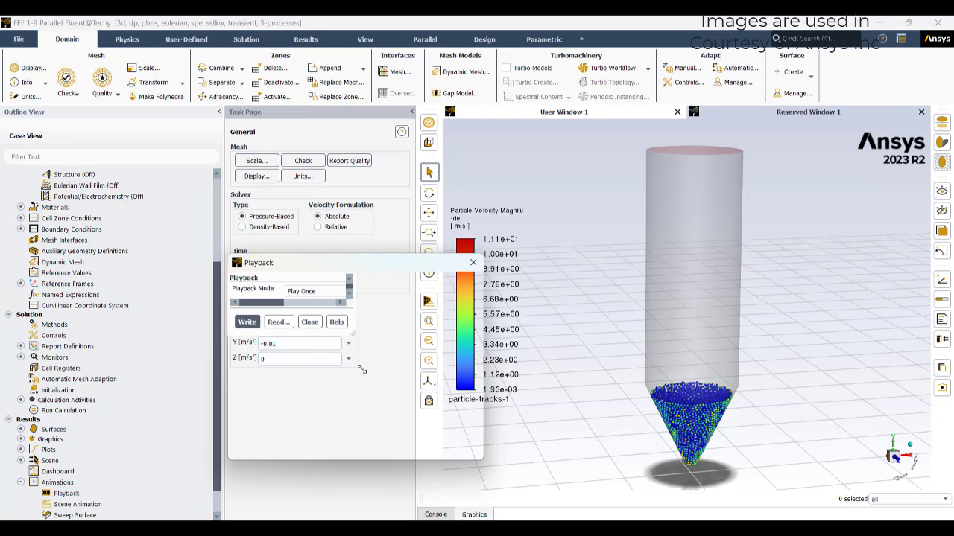
{"action": "left_click", "coordinate": [332, 360]}
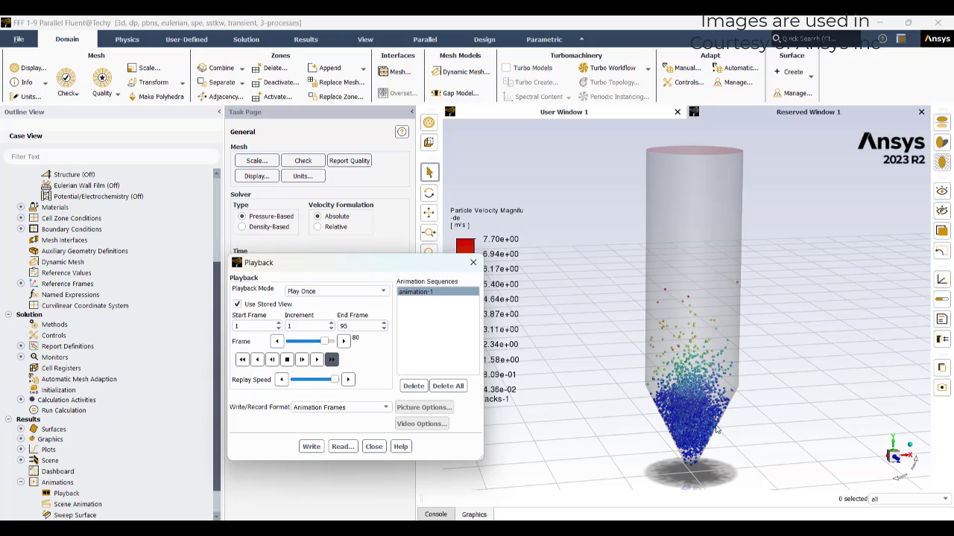
{"action": "left_click", "coordinate": [371, 447]}
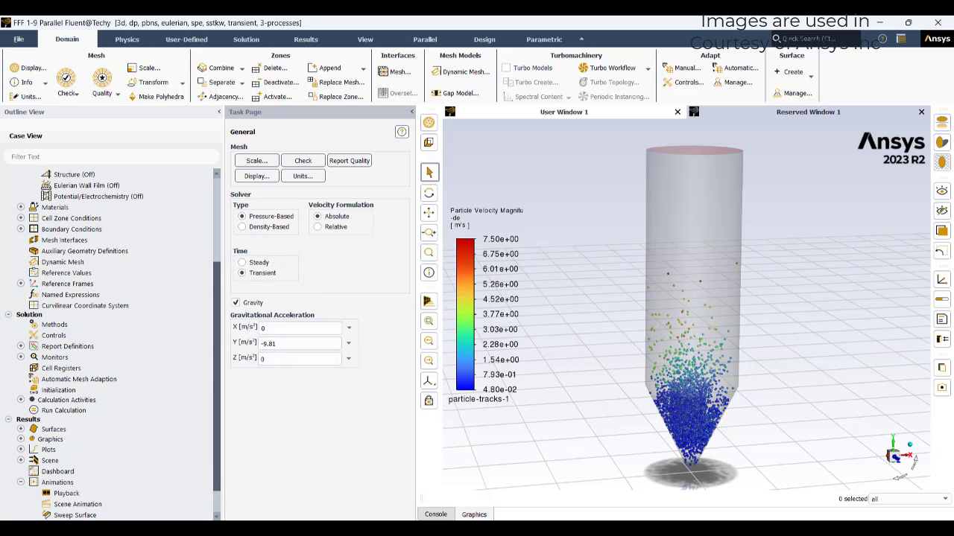
Open the existing contour-1 definition, compute its range and display the phase-1 c2h6 mass fraction on plane-6
{"action": "left_click", "coordinate": [21, 440]}
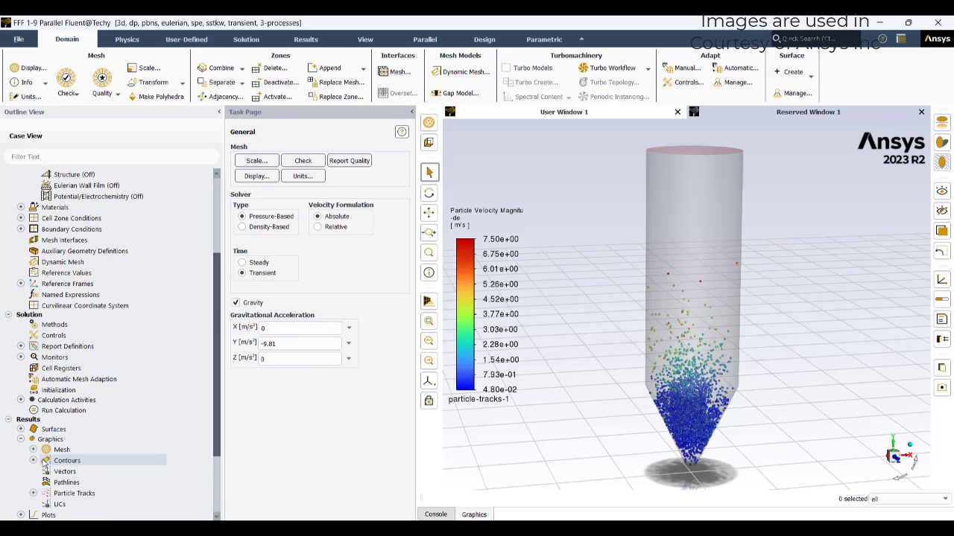
{"action": "left_click", "coordinate": [33, 460]}
{"action": "left_click", "coordinate": [75, 472]}
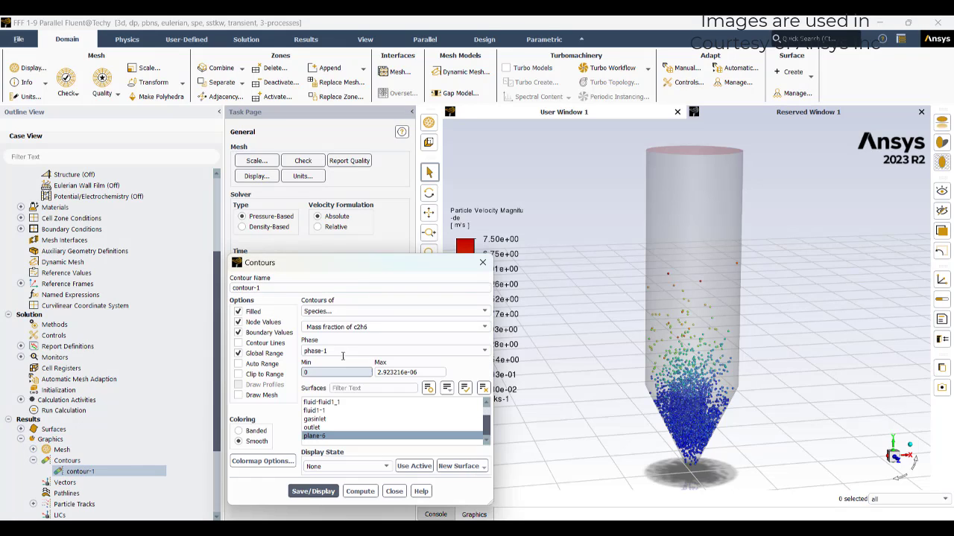
{"action": "left_click", "coordinate": [360, 492]}
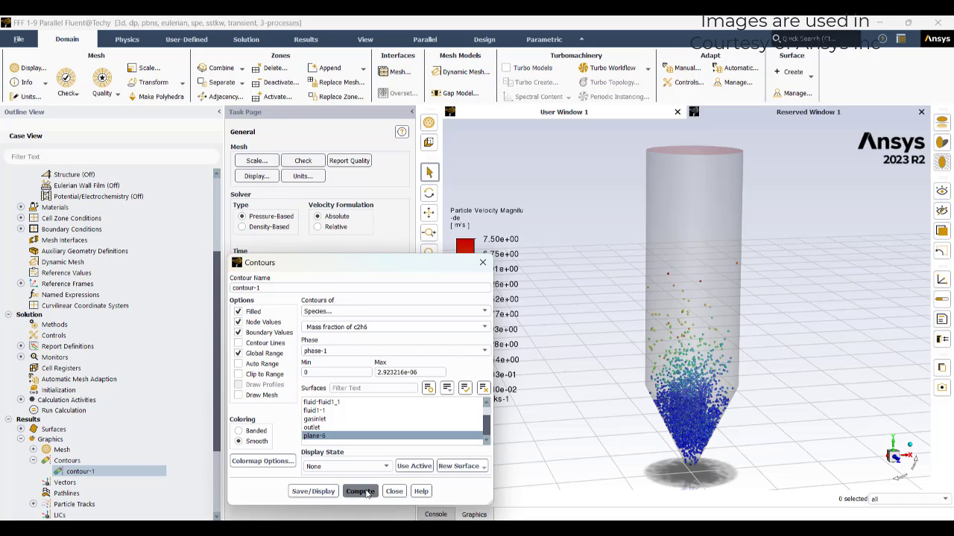
{"action": "left_click", "coordinate": [313, 491]}
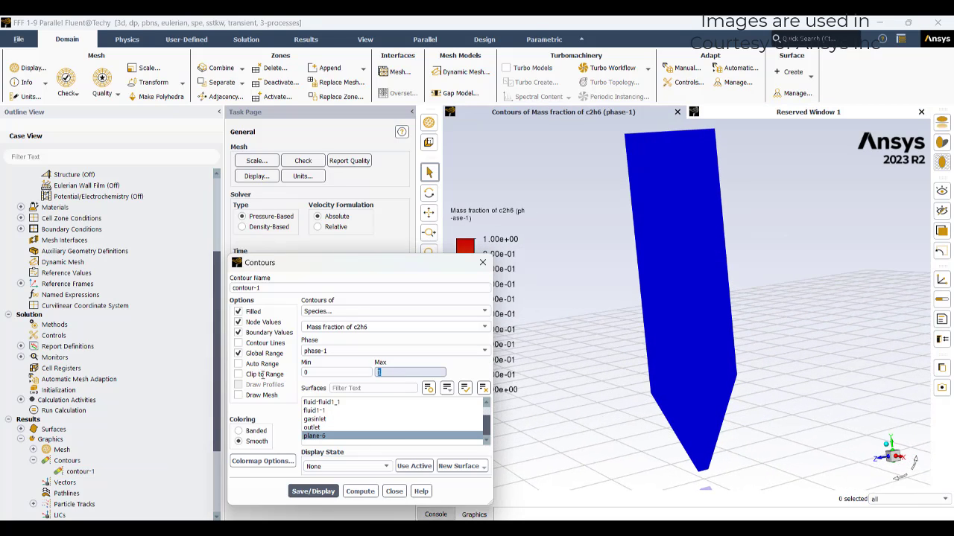
Turn off the global range for contour-1, recompute and redisplay the c2h6 mass fraction on plane-6, and close the contour settings
{"action": "left_click", "coordinate": [238, 353]}
{"action": "left_click", "coordinate": [361, 492]}
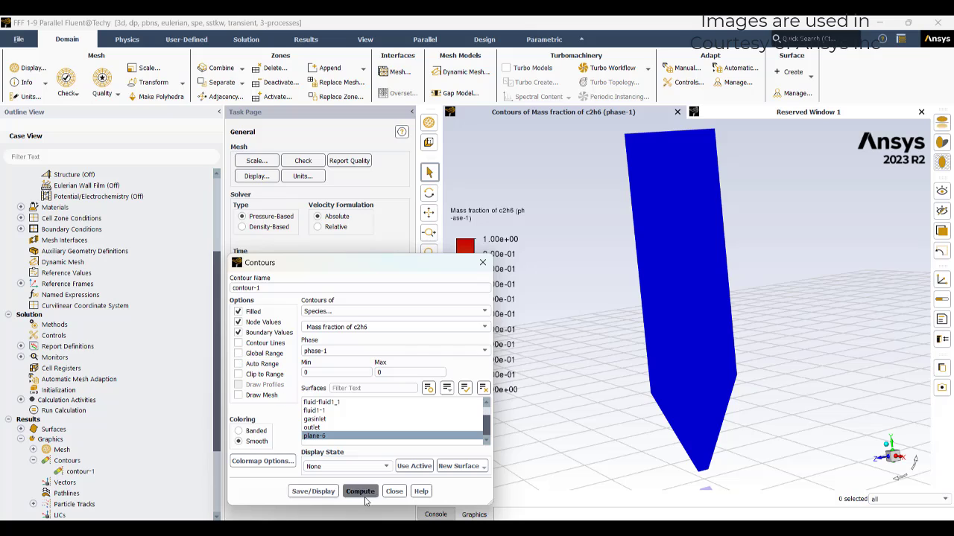
{"action": "left_click", "coordinate": [313, 491]}
{"action": "left_click_drag", "start_coordinate": [703, 421], "coordinate": [717, 397]}
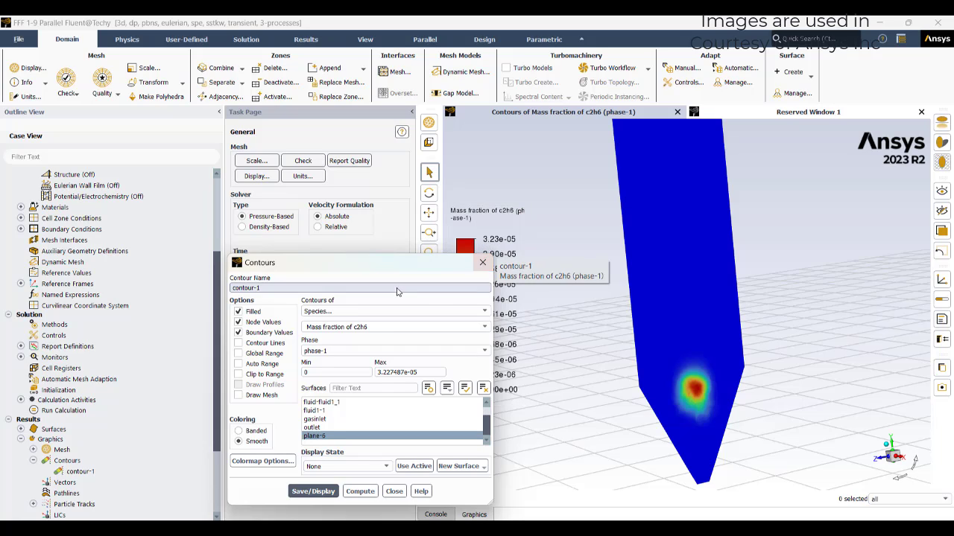
{"action": "left_click", "coordinate": [483, 263]}
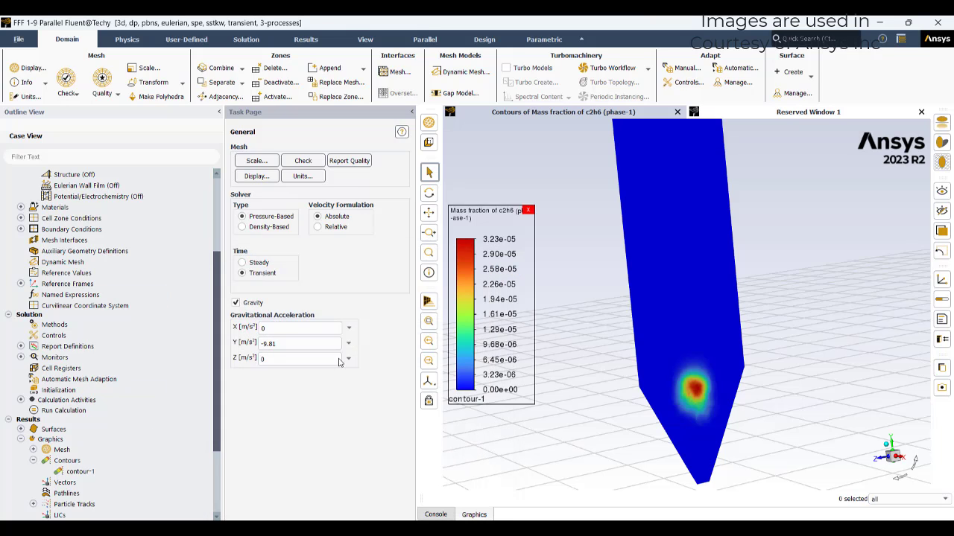